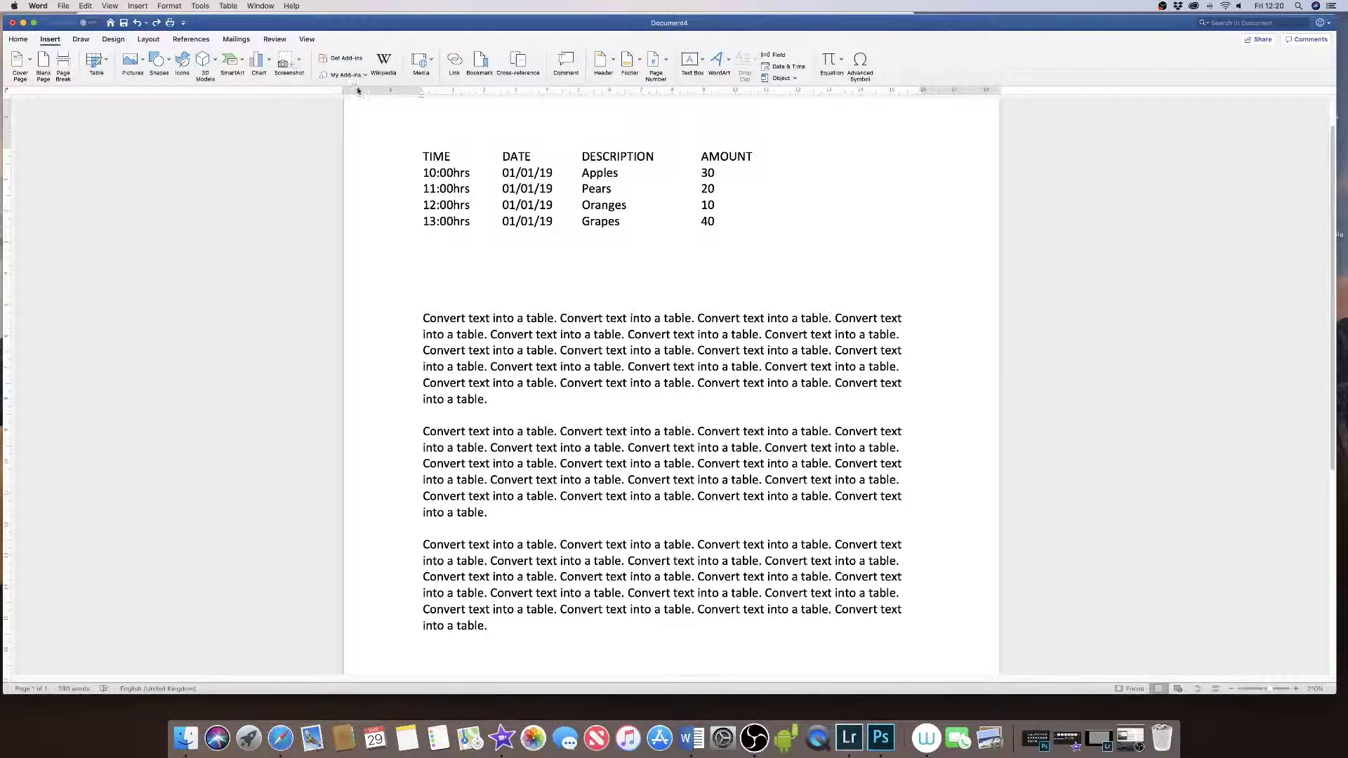
# Briefly show and then hide the paragraph and tab marks on the Home tab
pyautogui.click(18, 38)
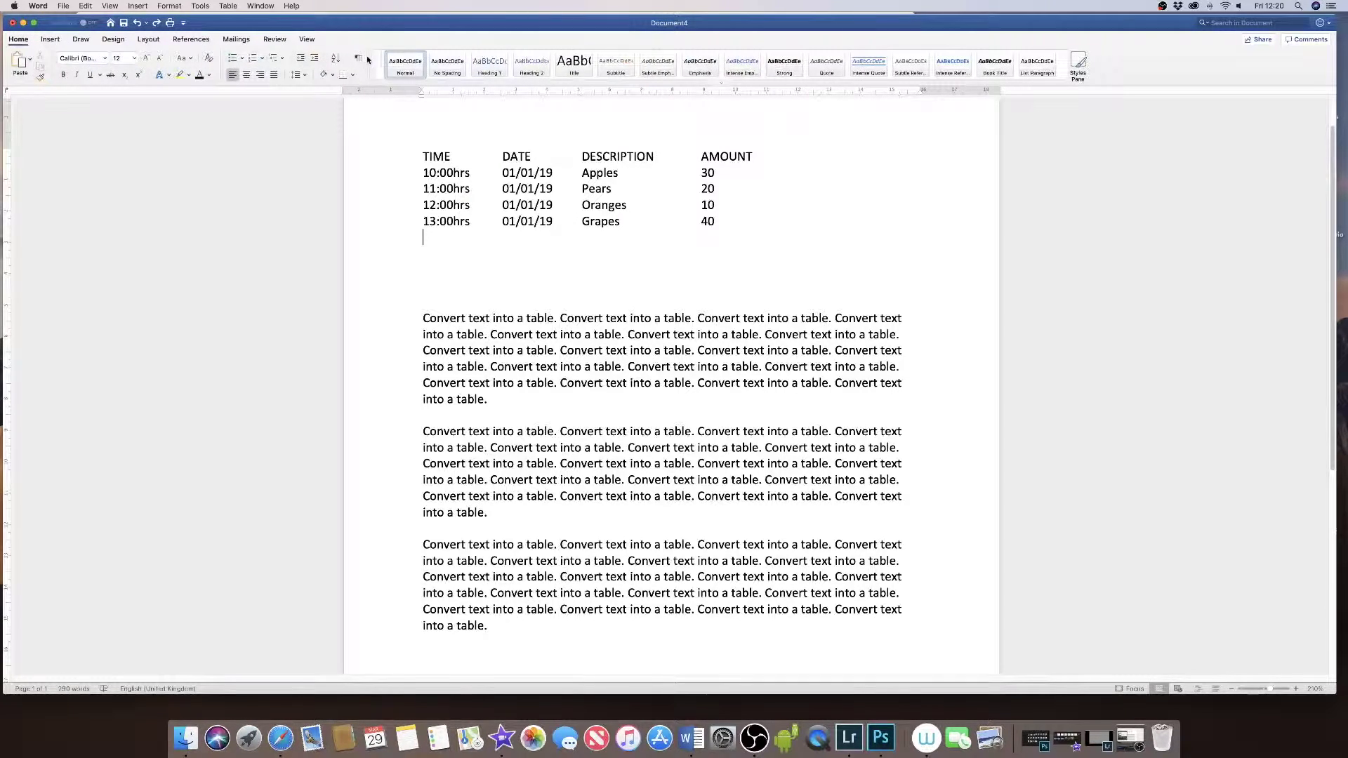
pyautogui.click(357, 59)
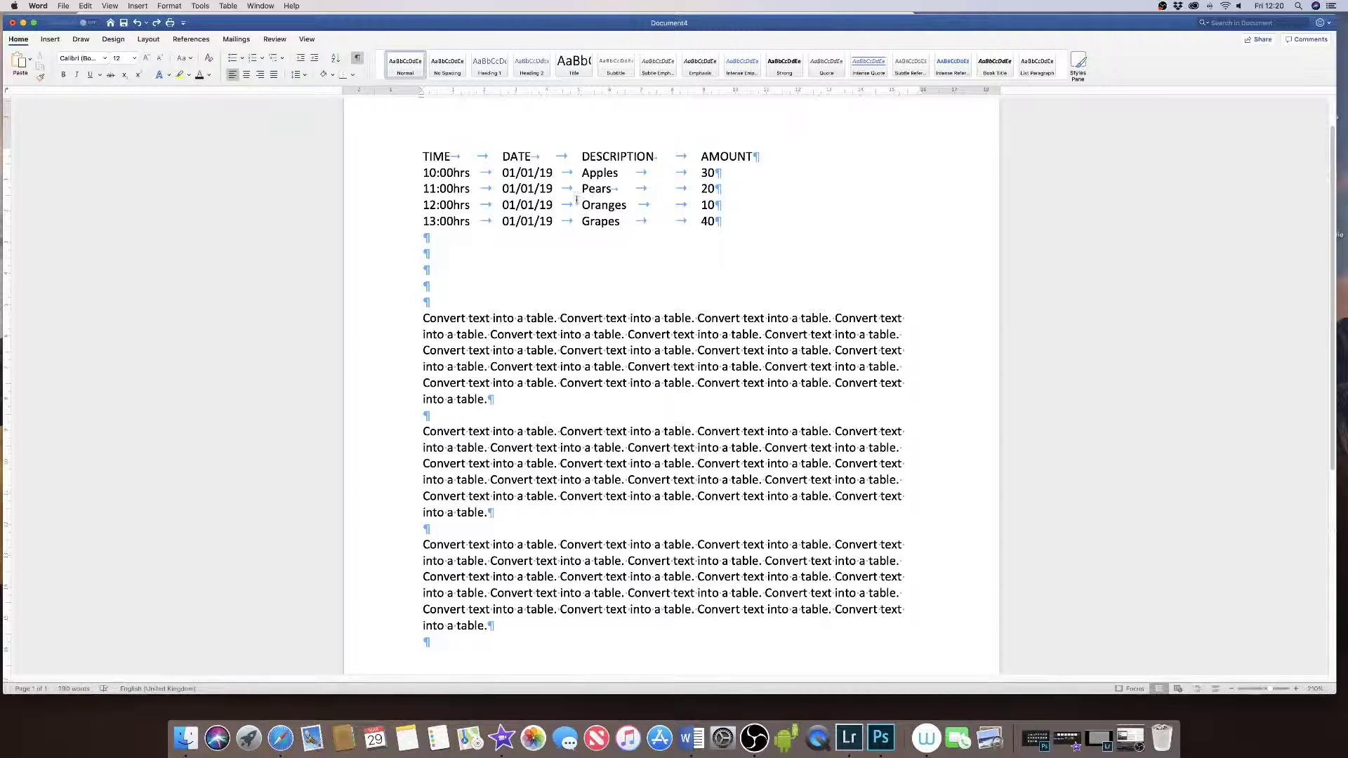
pyautogui.click(358, 58)
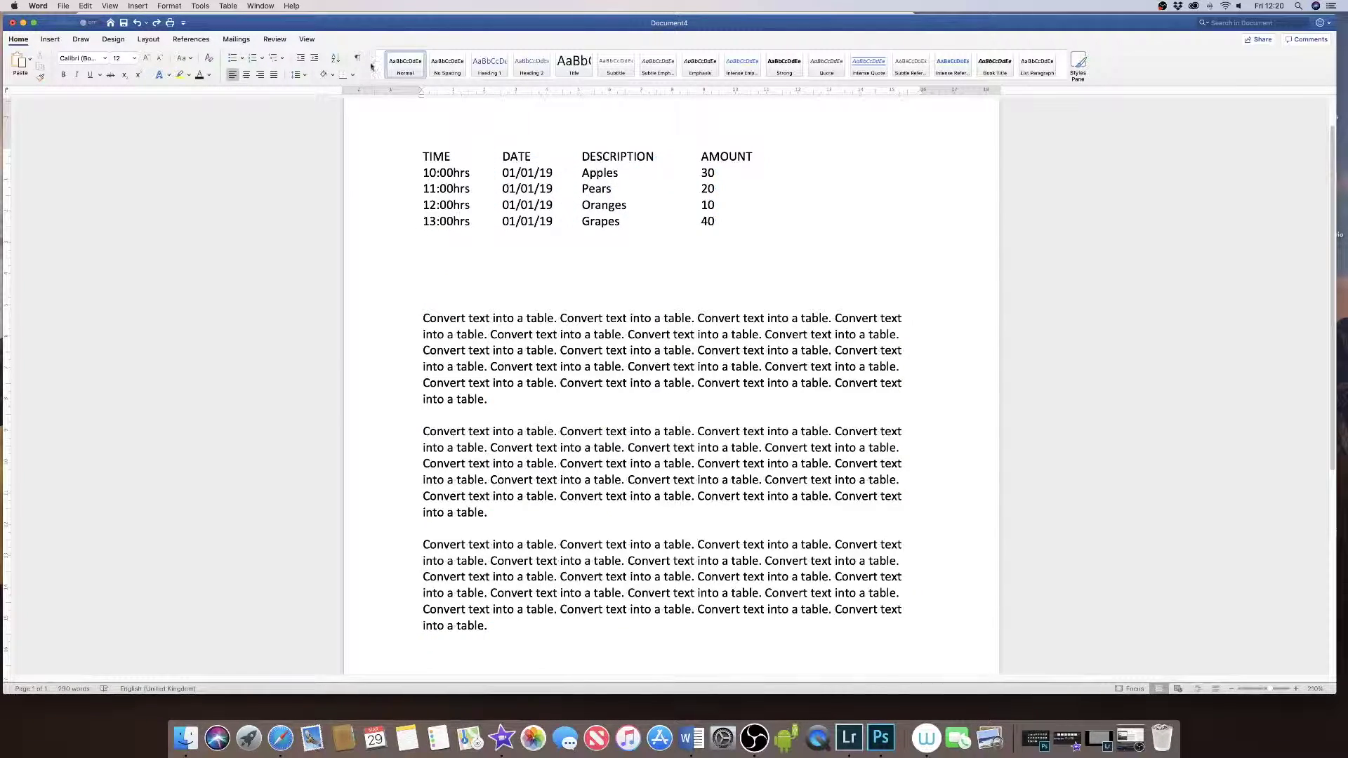
# Convert the five tab-separated rows into a table, keeping Tabs as the separator
pyautogui.moveTo(719, 223); pyautogui.dragTo(423, 157)
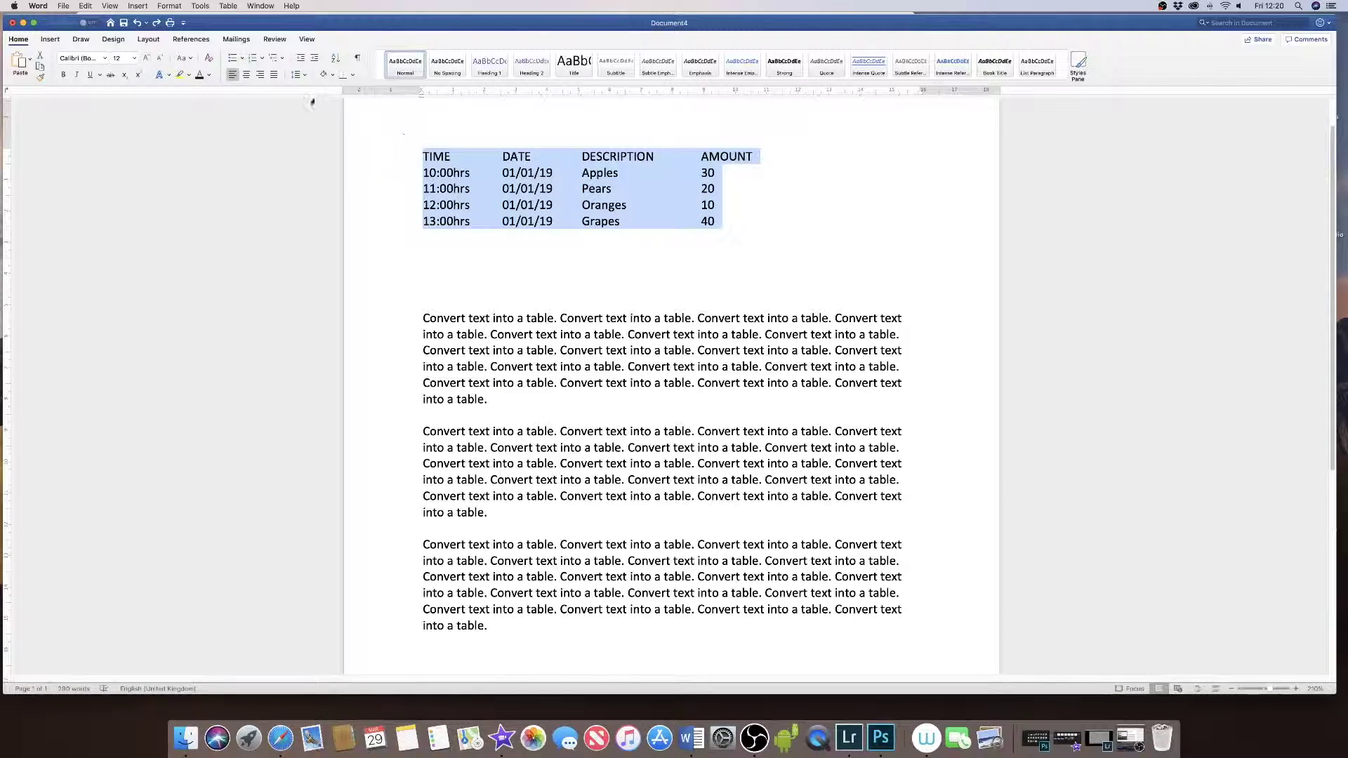
pyautogui.click(53, 40)
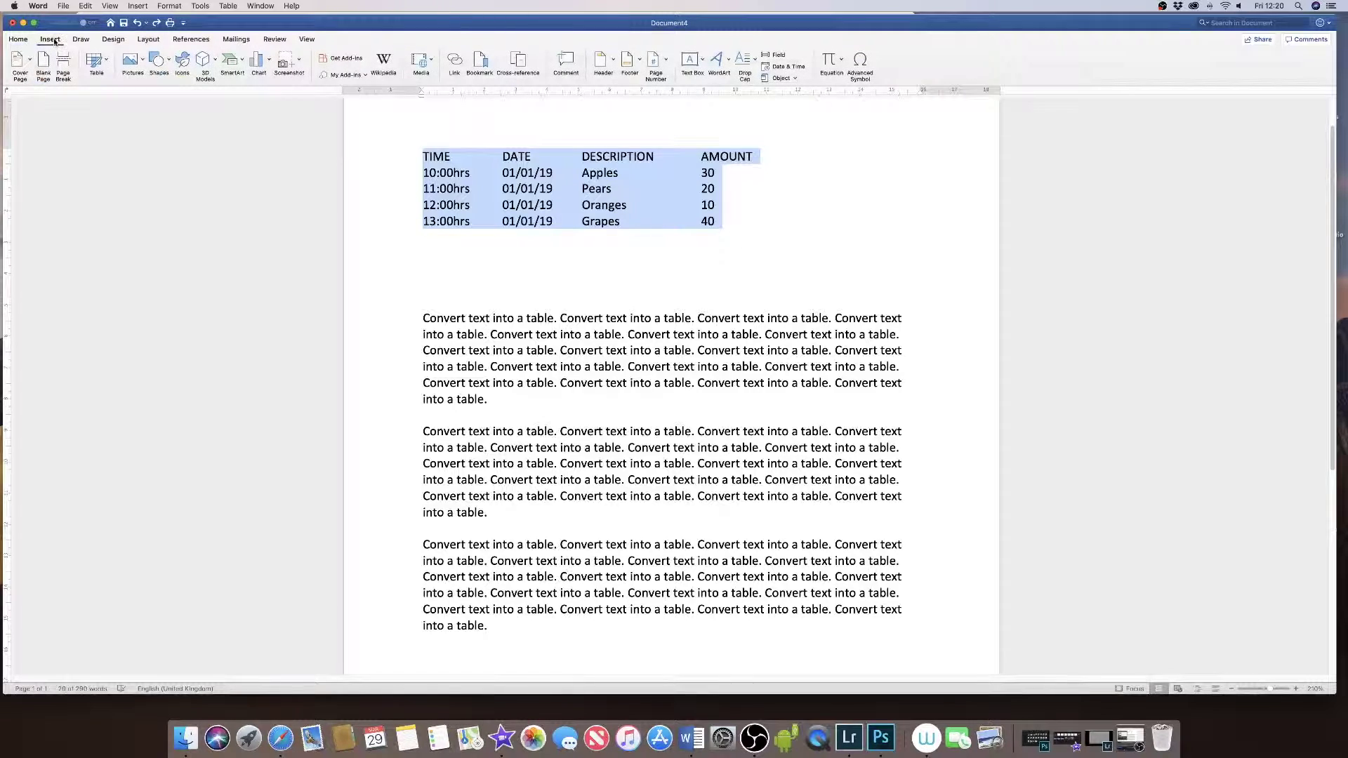
pyautogui.click(107, 61)
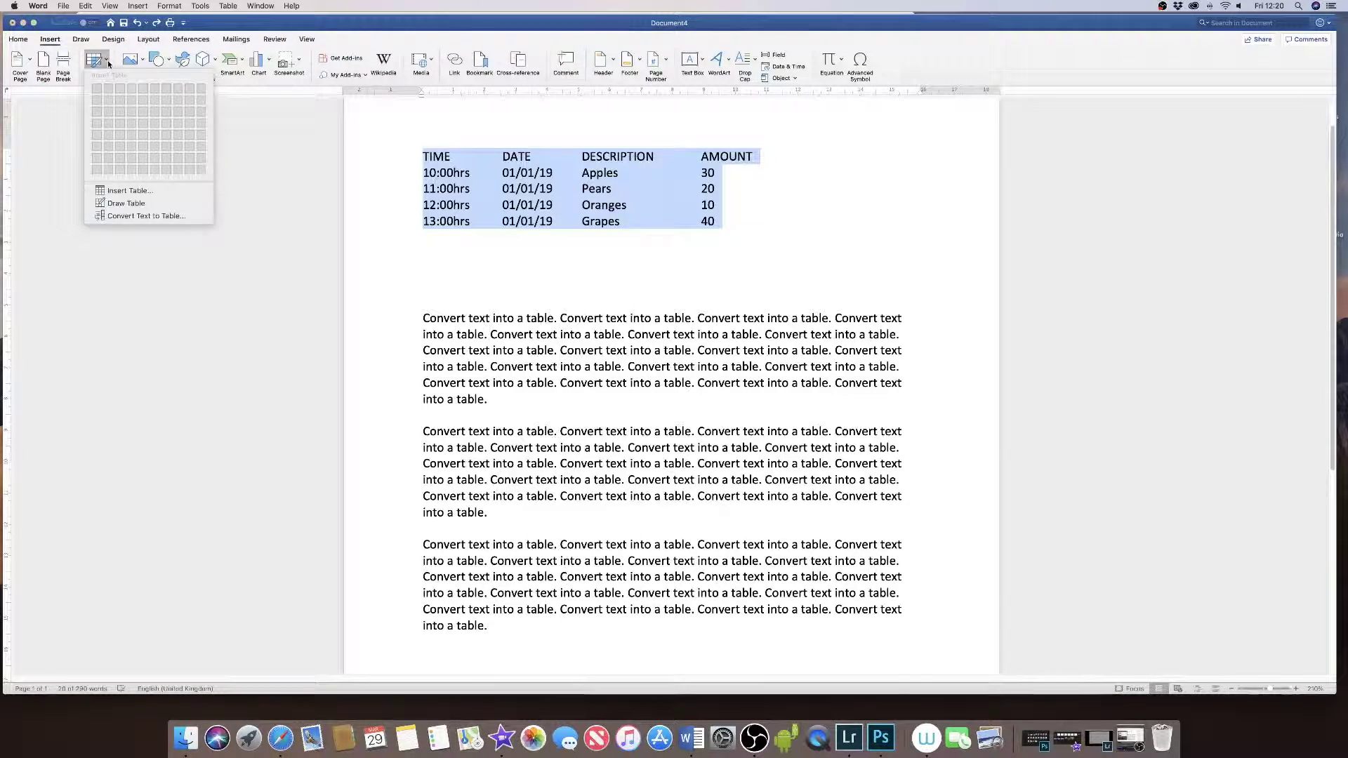
pyautogui.click(131, 216)
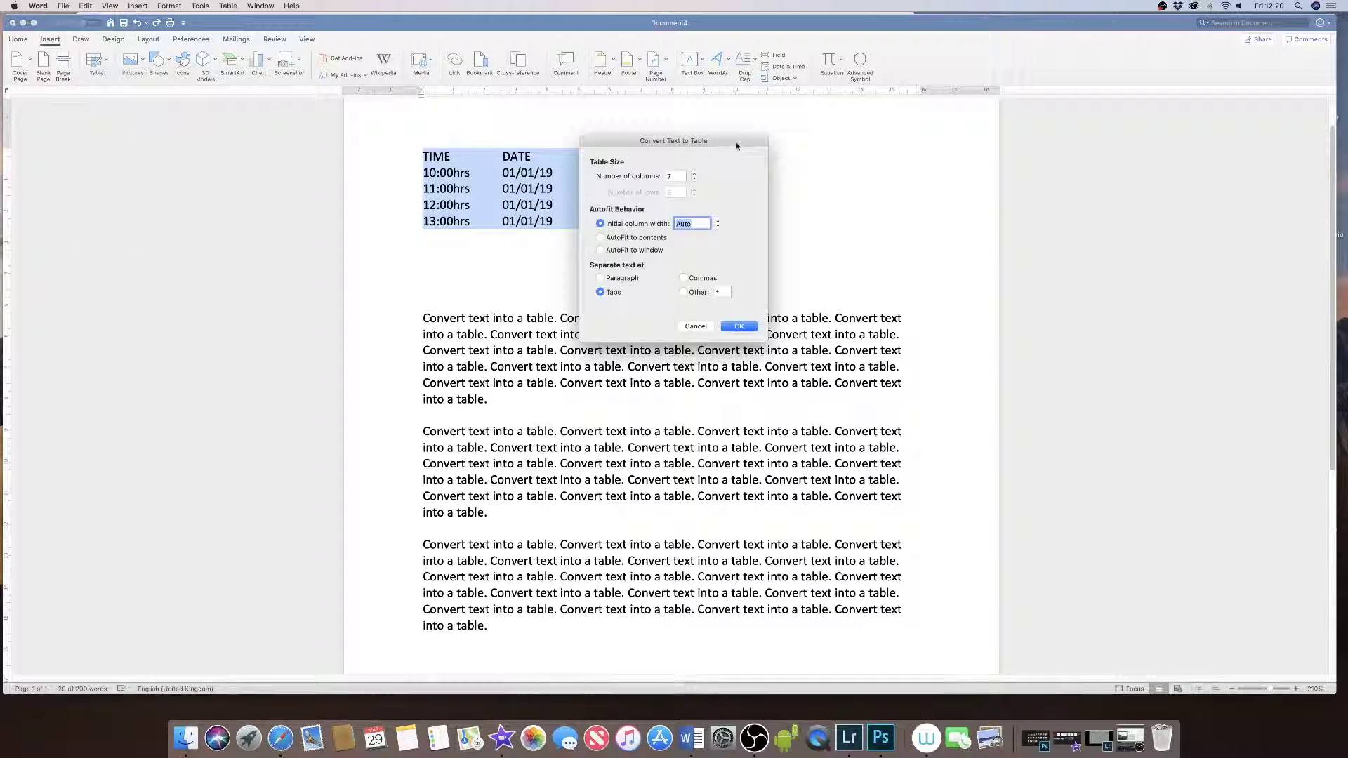
pyautogui.moveTo(739, 142); pyautogui.dragTo(968, 119)
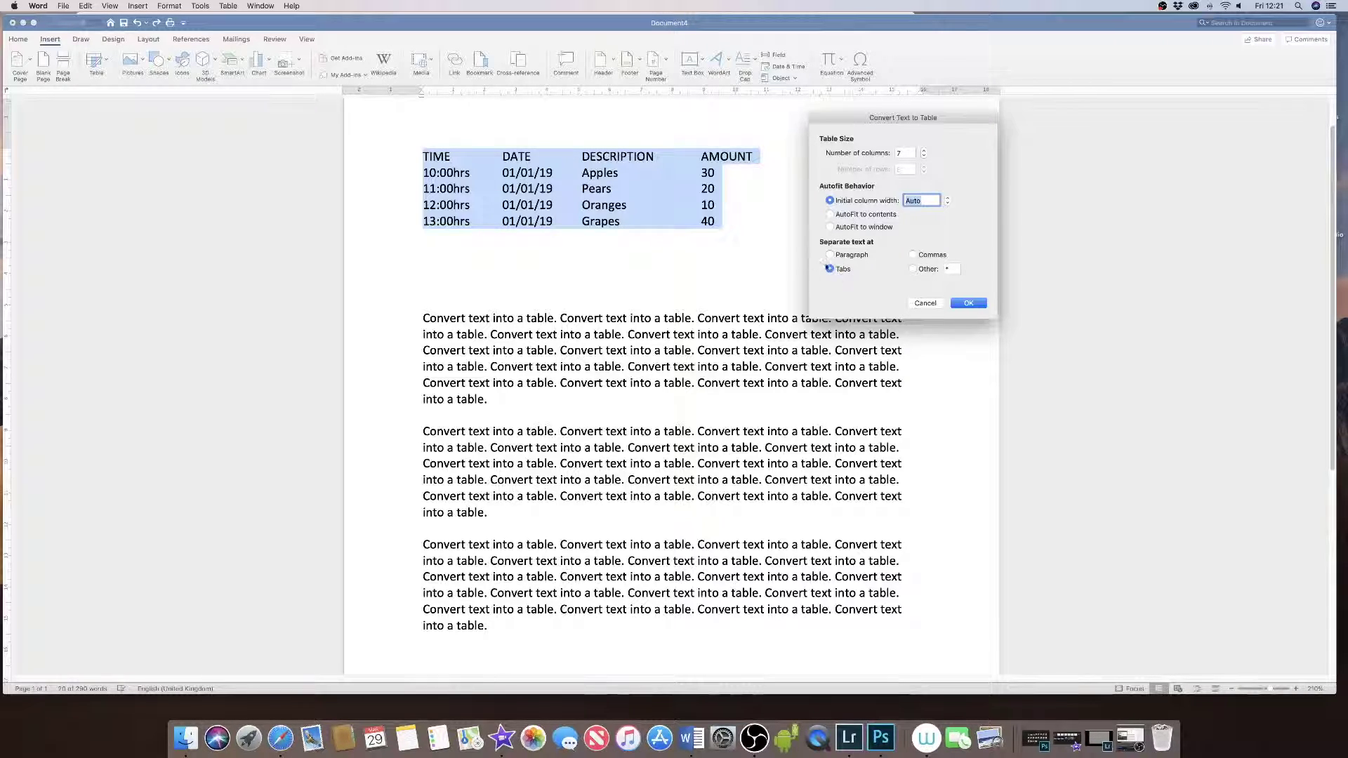
pyautogui.click(833, 268)
pyautogui.click(967, 304)
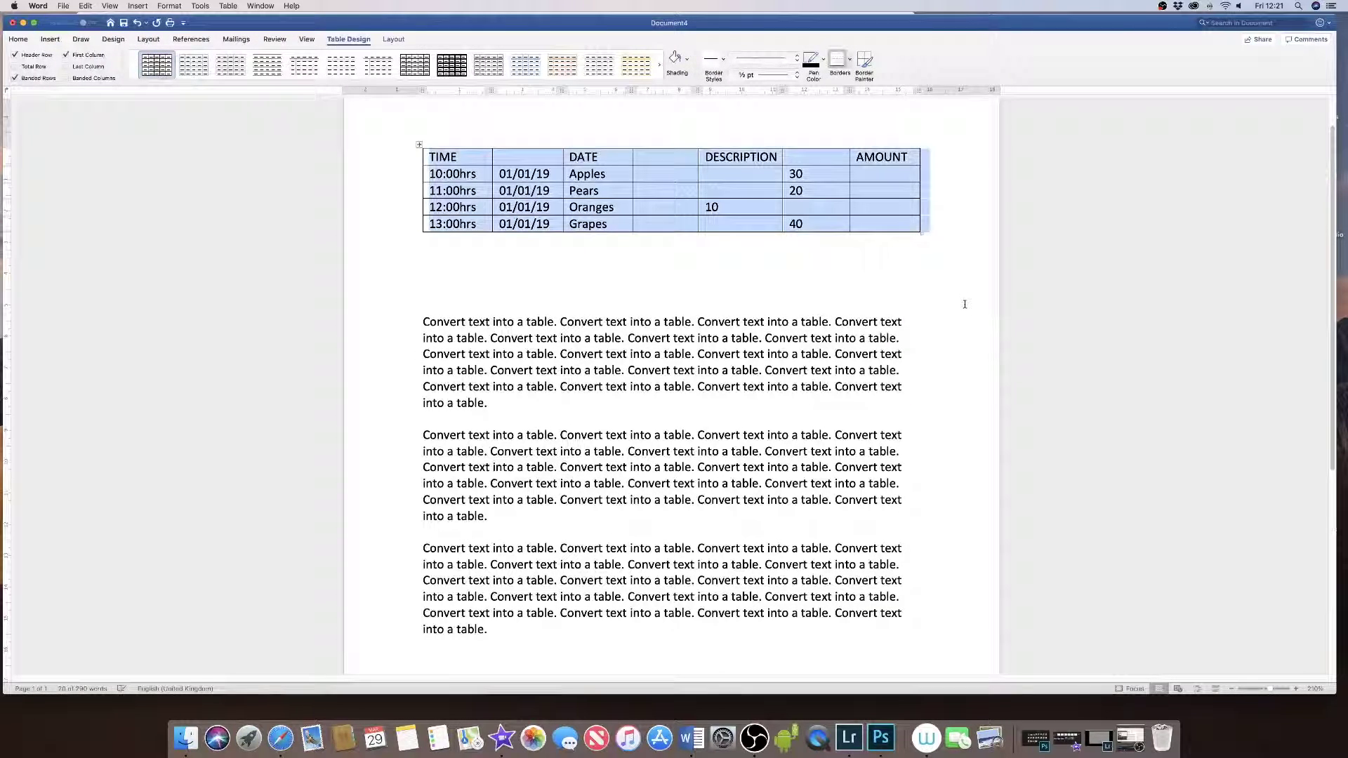
# Restore tabbed text with formatting marks shown, and select the doubled tabs between TIME and DATE
pyautogui.click(833, 264)
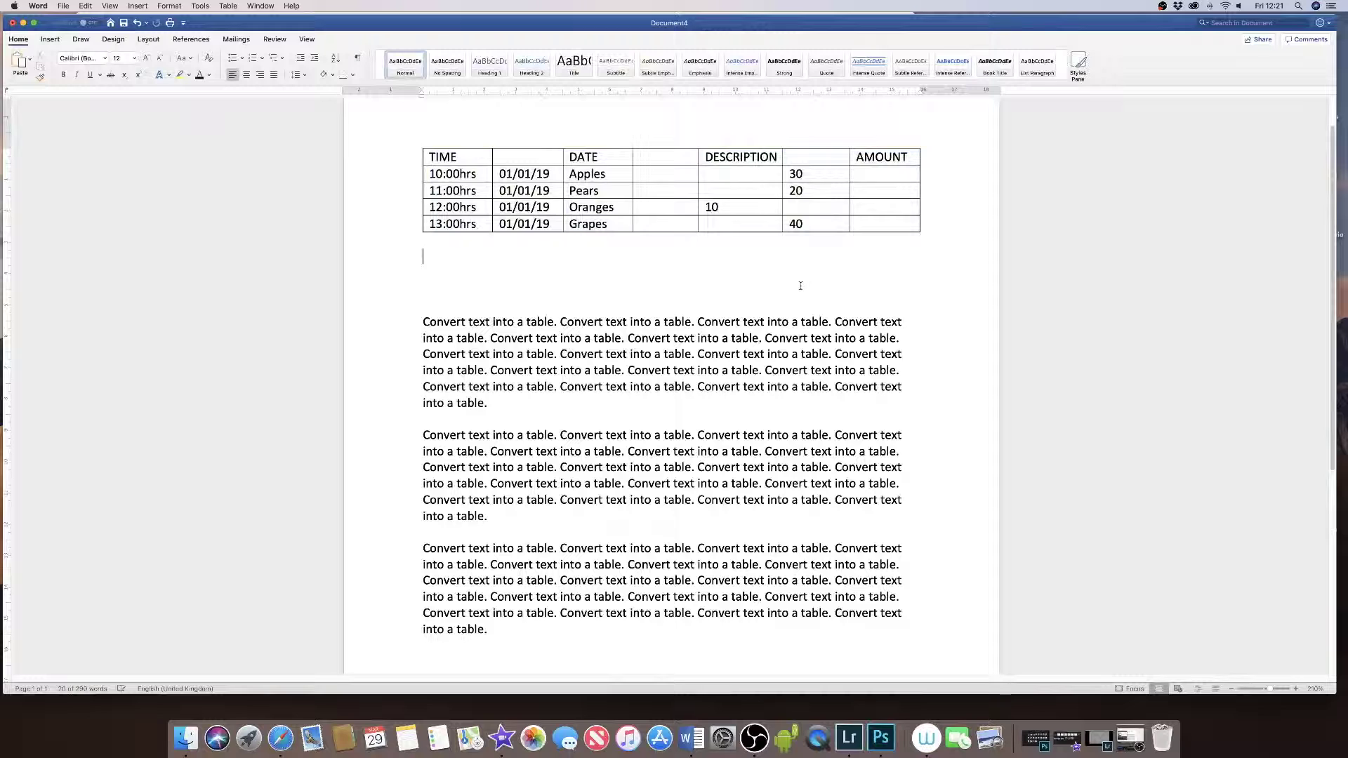
pyautogui.click(358, 61)
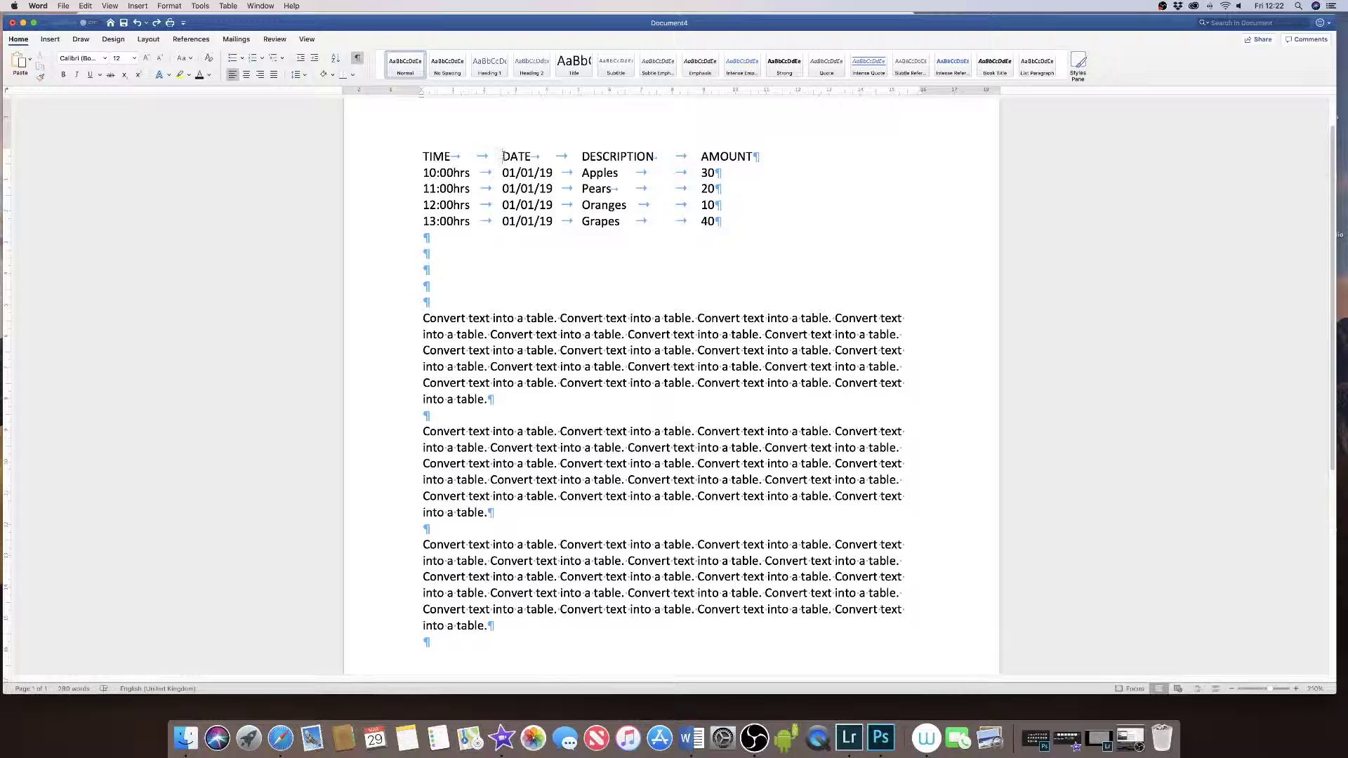
pyautogui.moveTo(503, 156); pyautogui.dragTo(452, 156)
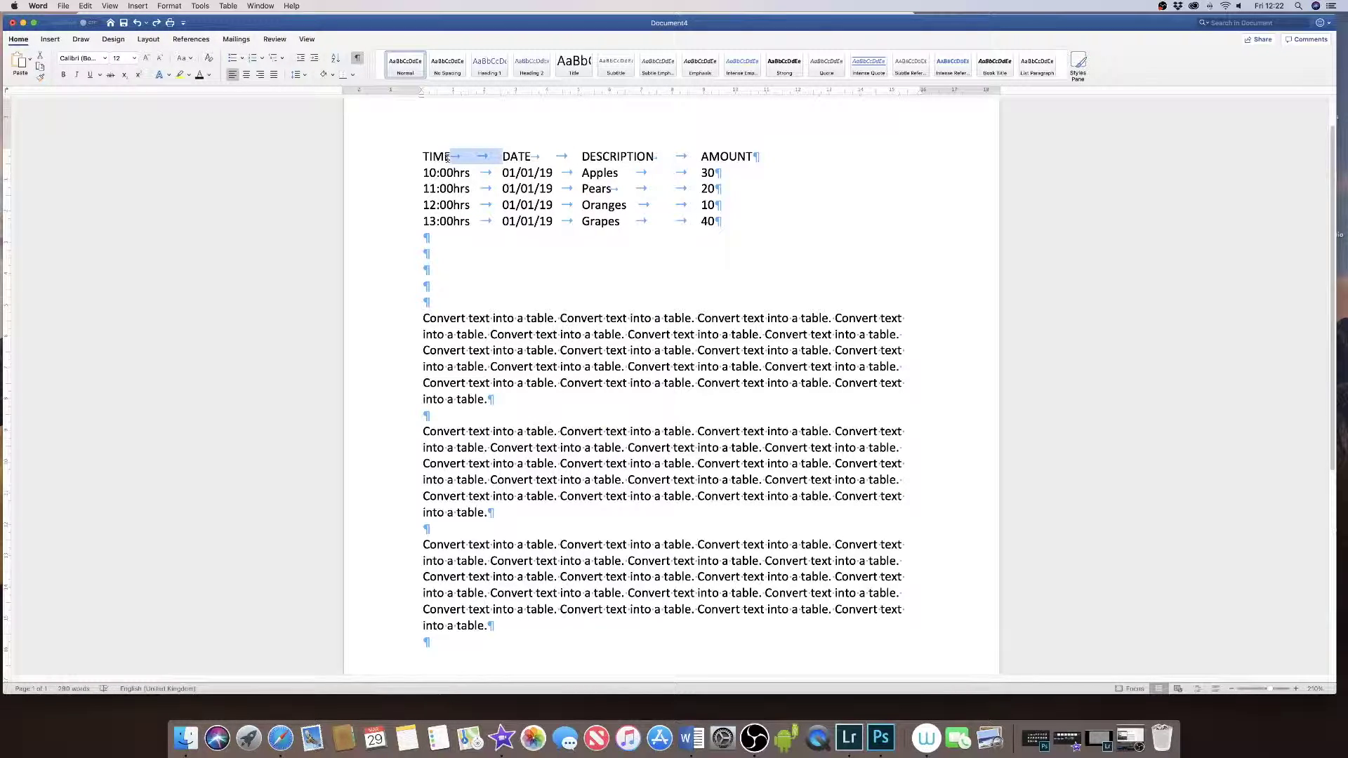
# Replace the doubled tabs in the TIME, DATE, DESCRIPTION, AMOUNT header row with single tabs
pyautogui.press('Tab')
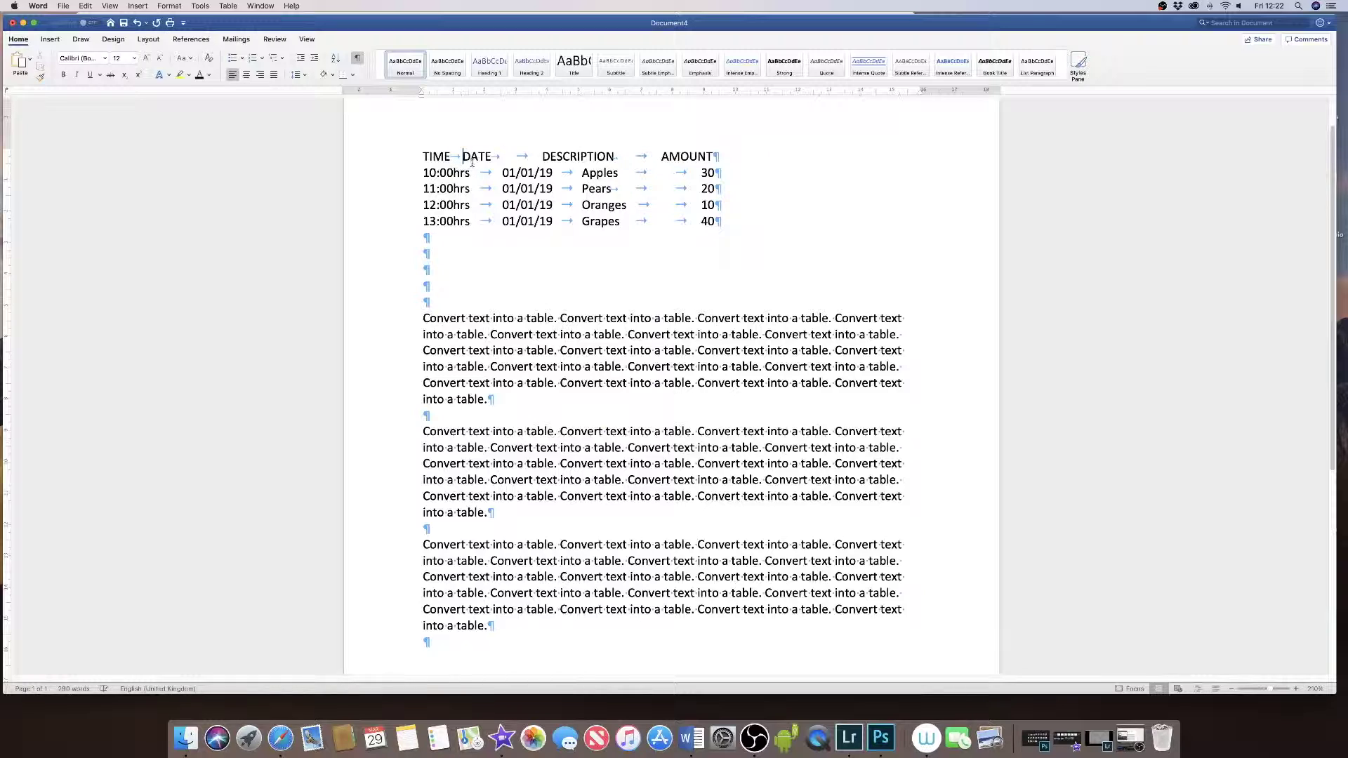
pyautogui.moveTo(542, 156); pyautogui.dragTo(492, 156)
pyautogui.press('Tab')
pyautogui.moveTo(622, 156); pyautogui.dragTo(575, 156)
pyautogui.press('Tab')
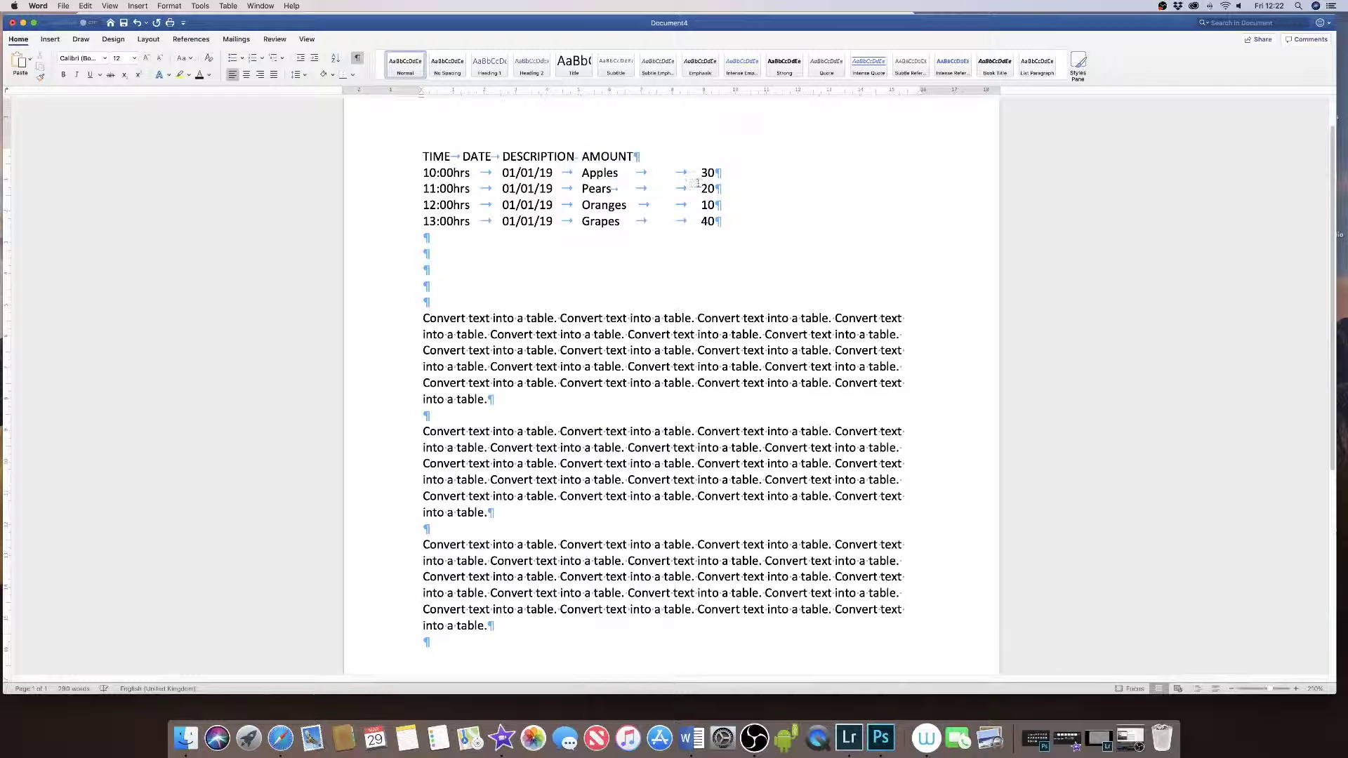
# Make the Apples, Pears and Oranges tabs single, delete the tabs before 40, and hide the marks
pyautogui.moveTo(694, 173); pyautogui.dragTo(627, 173)
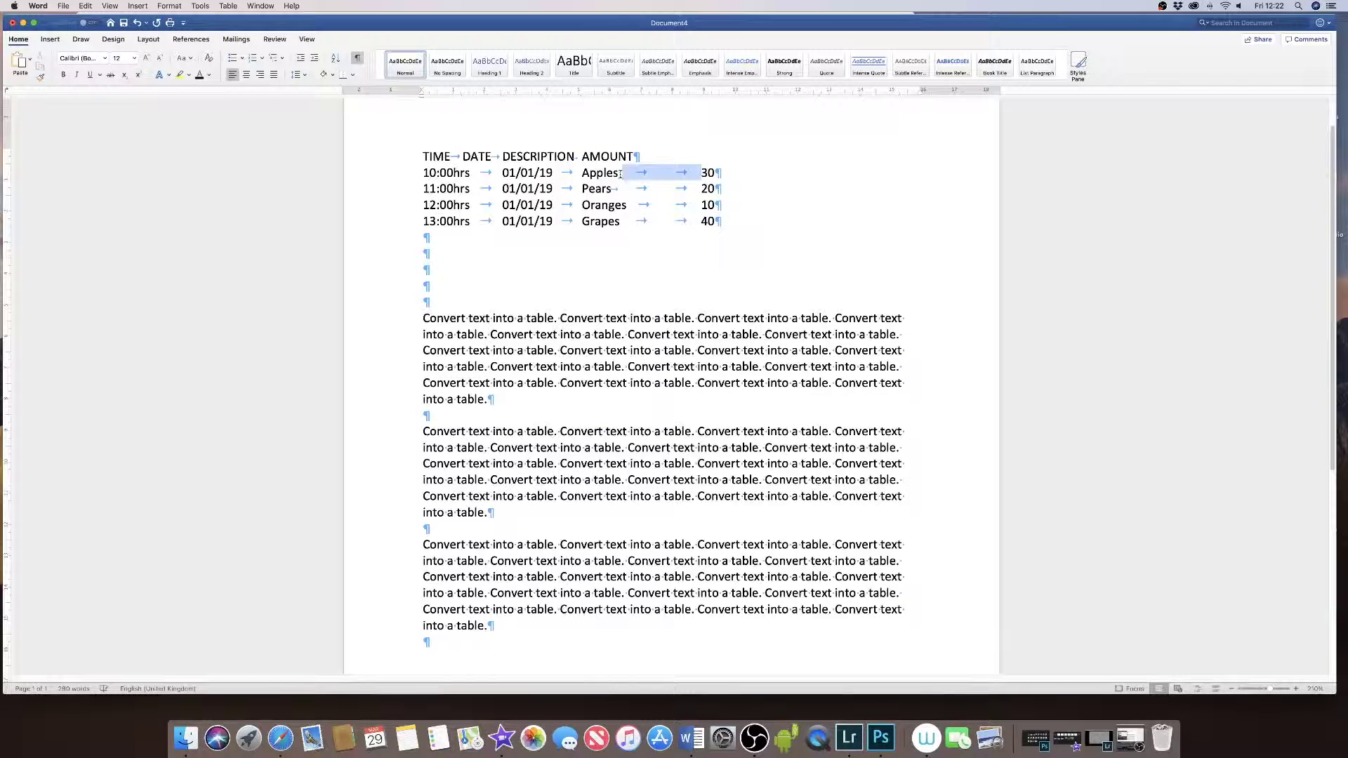
pyautogui.press('Tab')
pyautogui.moveTo(704, 189); pyautogui.dragTo(617, 189)
pyautogui.press('Tab')
pyautogui.moveTo(702, 205); pyautogui.dragTo(618, 223)
pyautogui.press('Tab')
pyautogui.press('BackSpace')
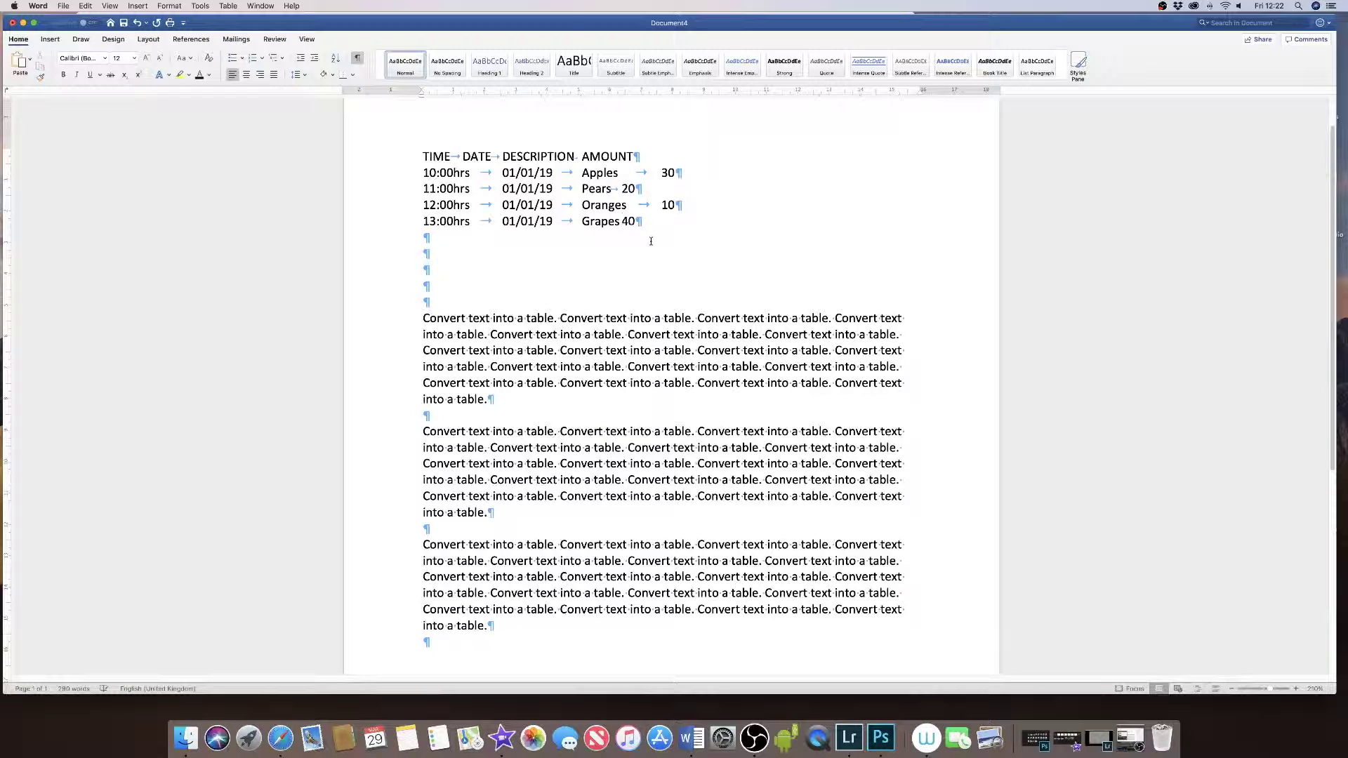
pyautogui.click(358, 57)
# Convert the five cleaned tabbed rows into a five-column table separated at tabs
pyautogui.moveTo(641, 222); pyautogui.dragTo(424, 156)
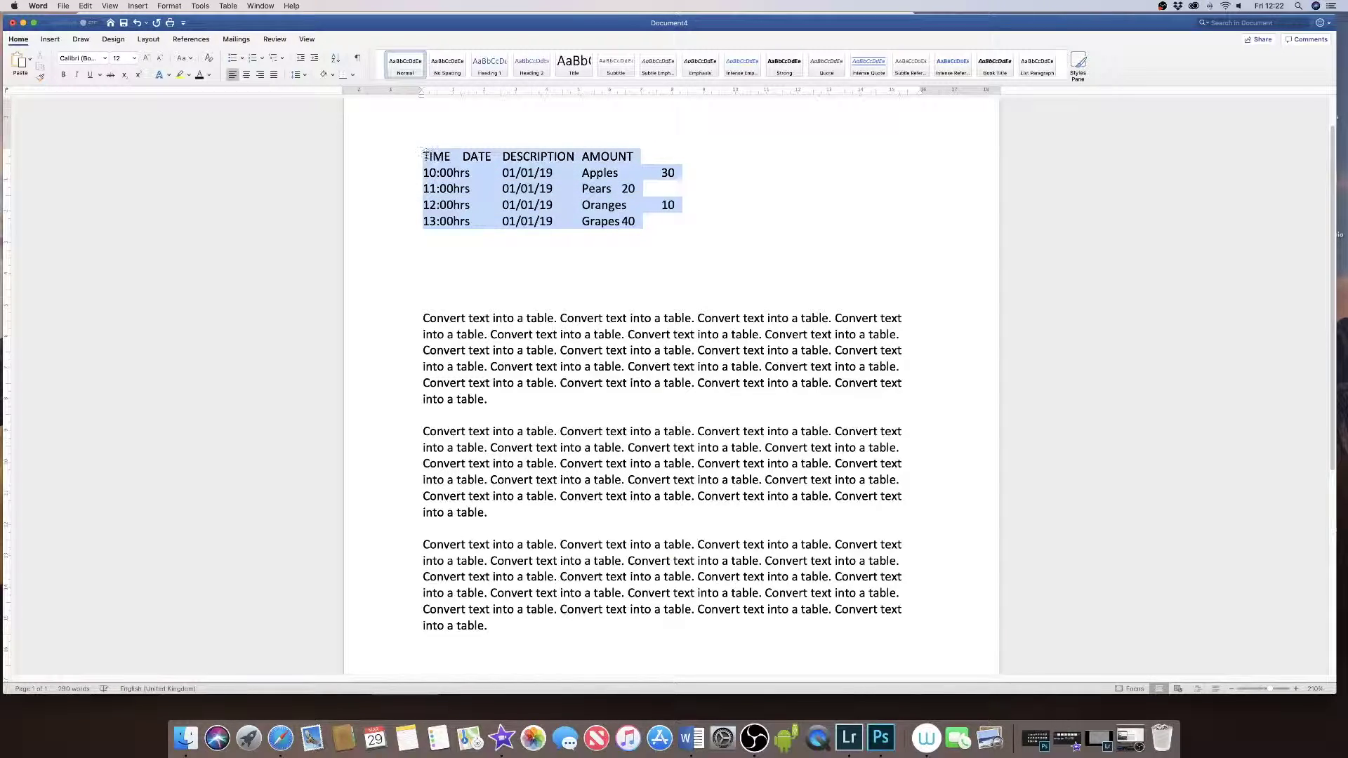
pyautogui.click(50, 39)
pyautogui.click(113, 65)
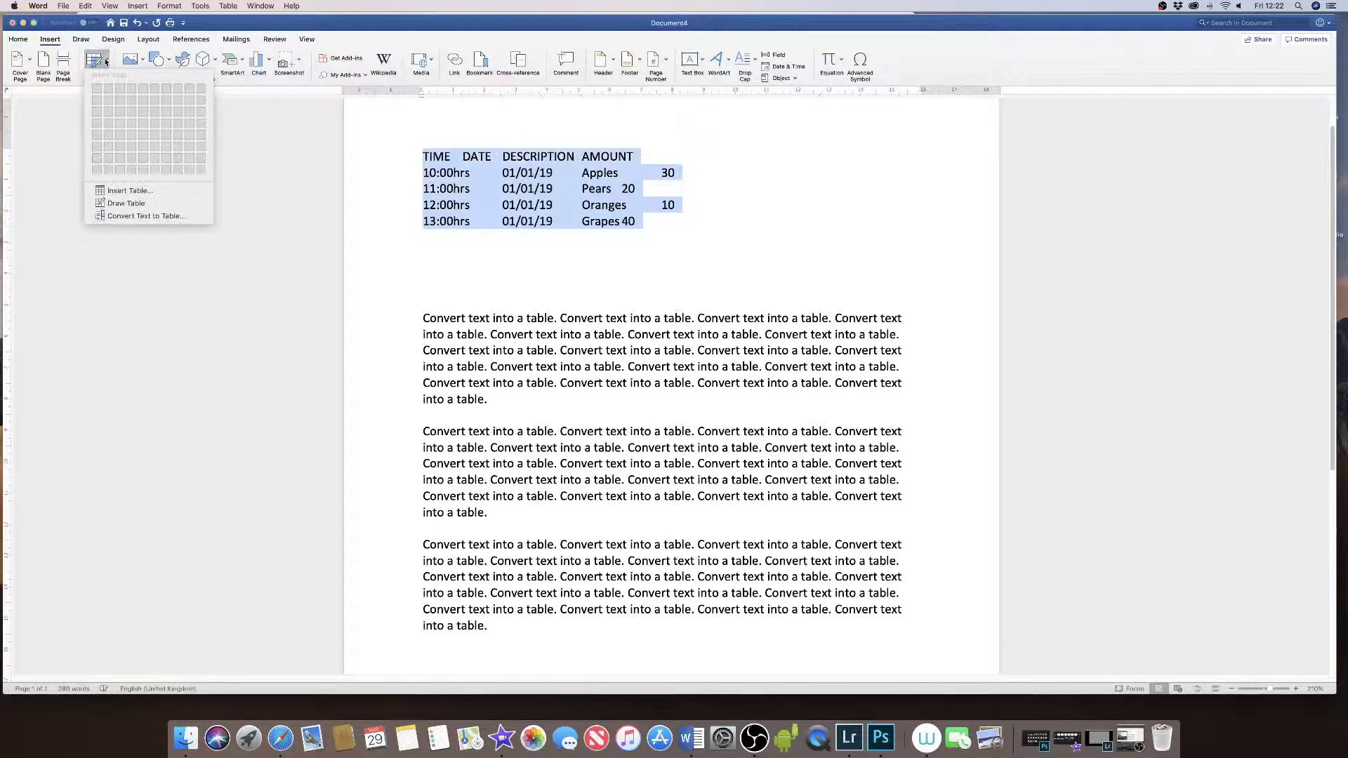
pyautogui.click(146, 216)
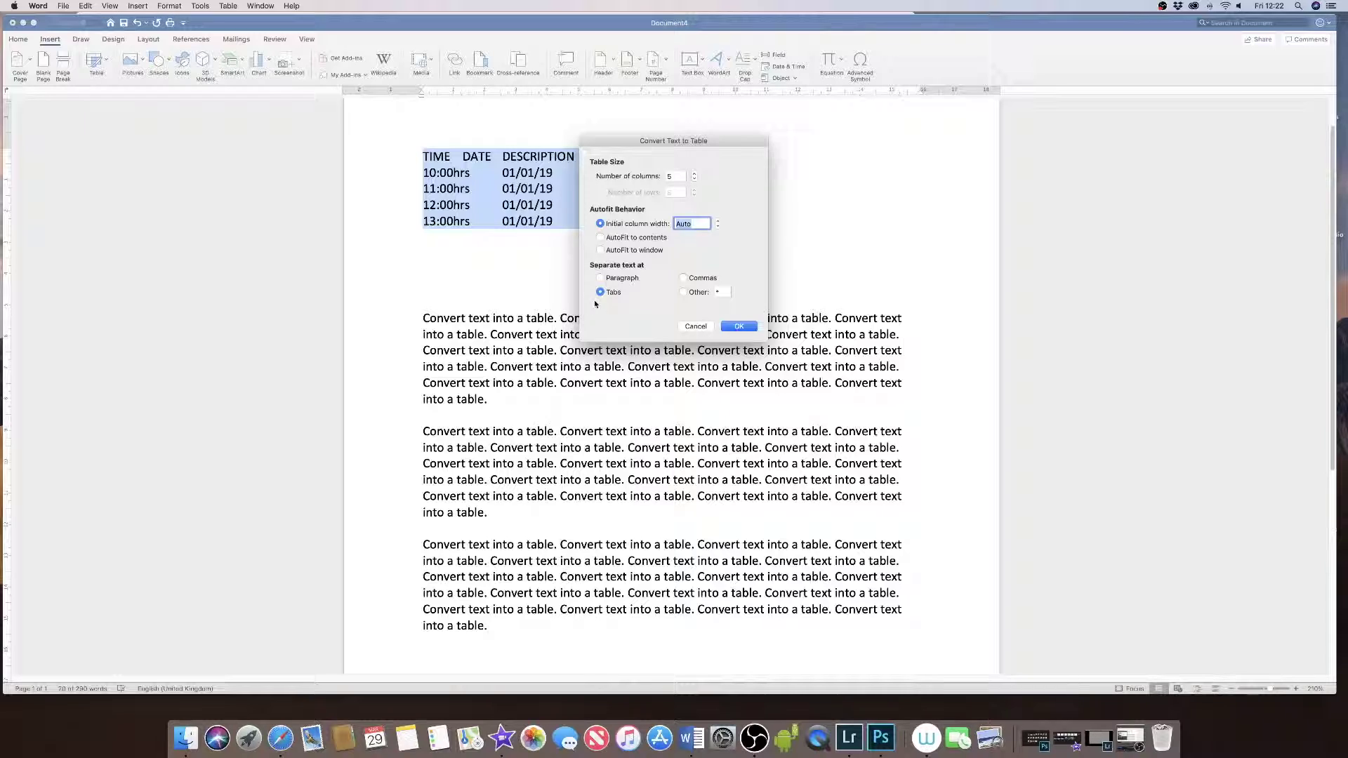
pyautogui.click(740, 326)
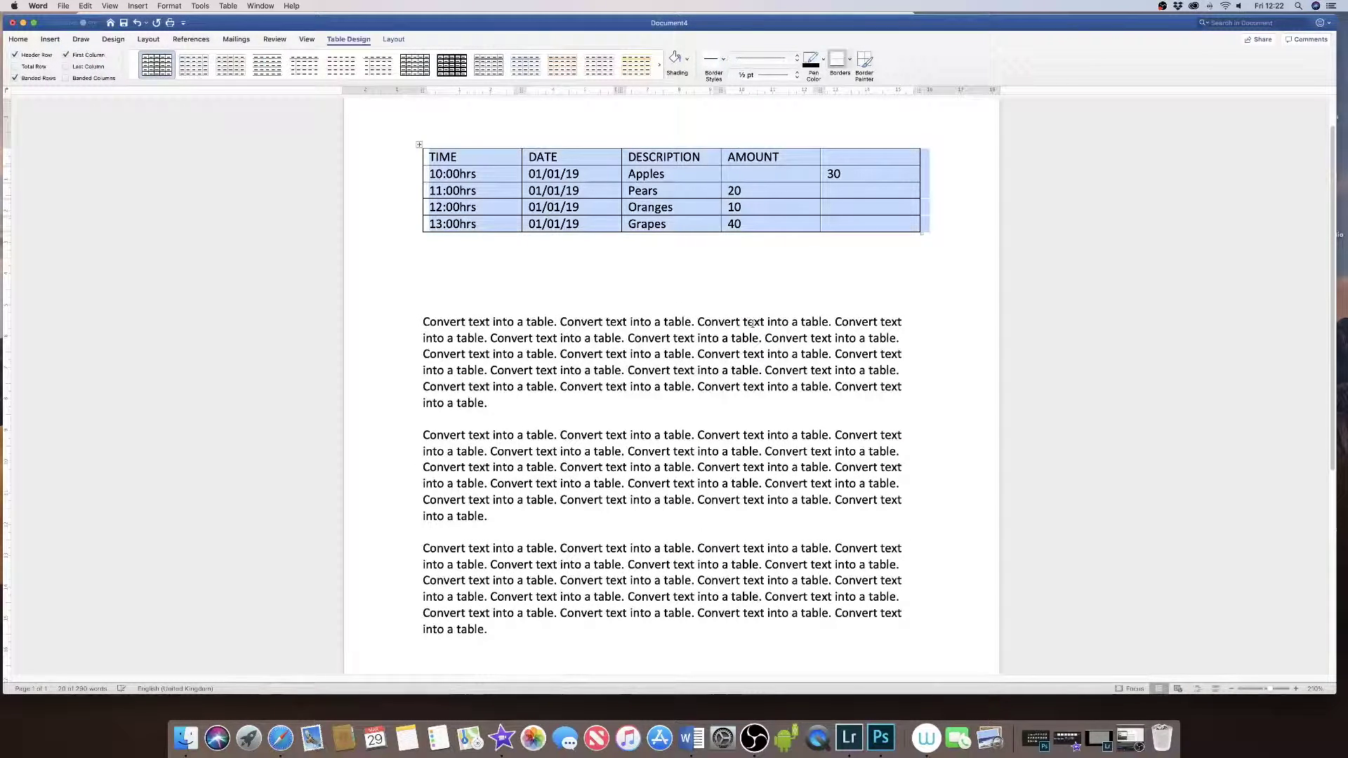
pyautogui.click(742, 255)
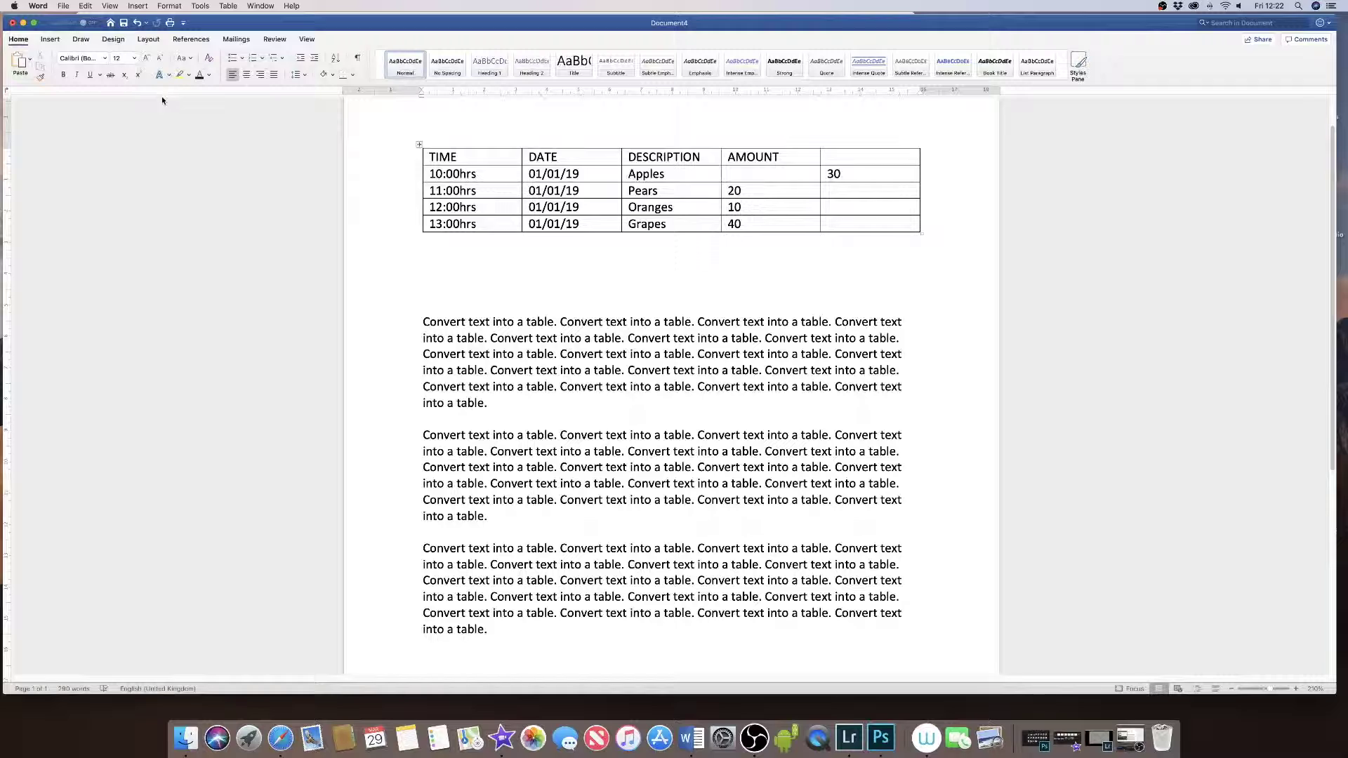
# Undo the five-column table and put a space instead of a tab between Apples and 30
pyautogui.press('super+z')
pyautogui.click(359, 59)
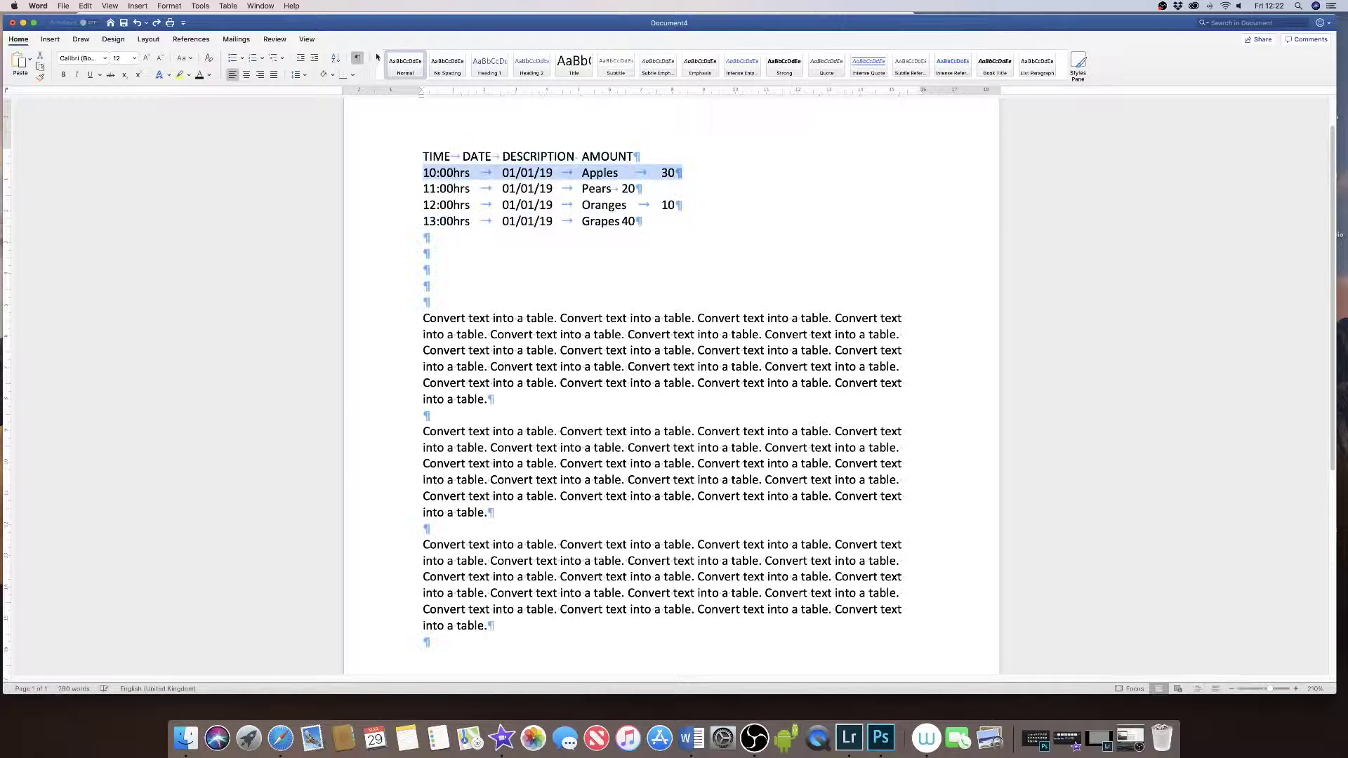
pyautogui.click(660, 176)
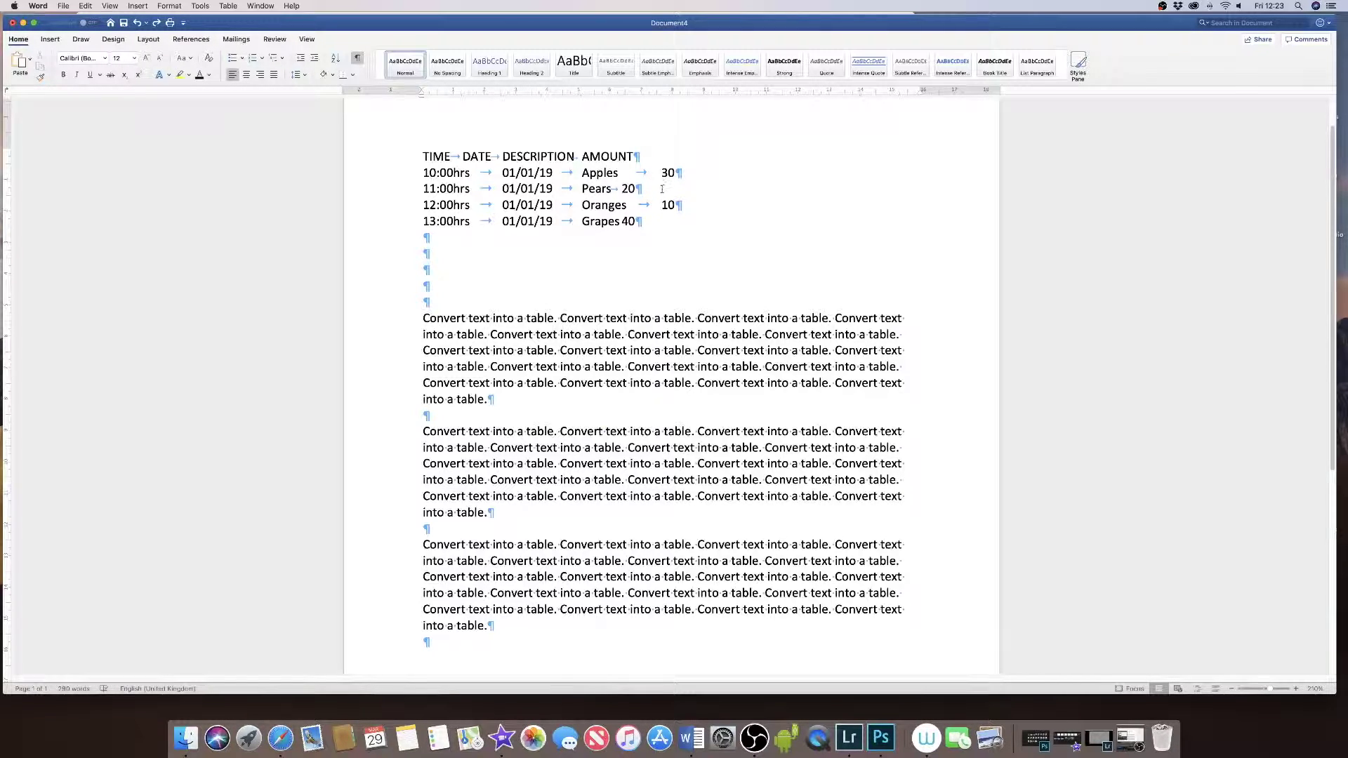
pyautogui.press('BackSpace')
pyautogui.click(618, 176)
pyautogui.click(358, 58)
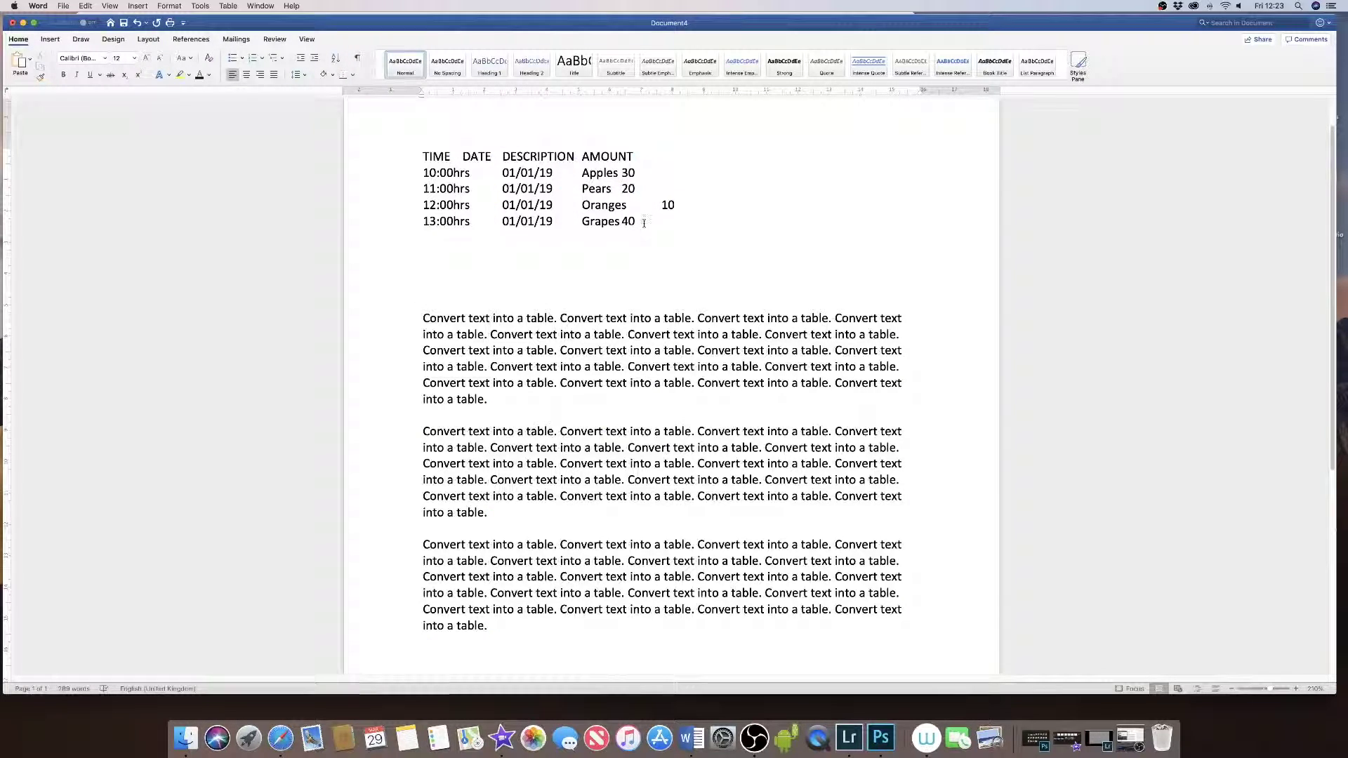
pyautogui.moveTo(643, 223); pyautogui.dragTo(440, 161)
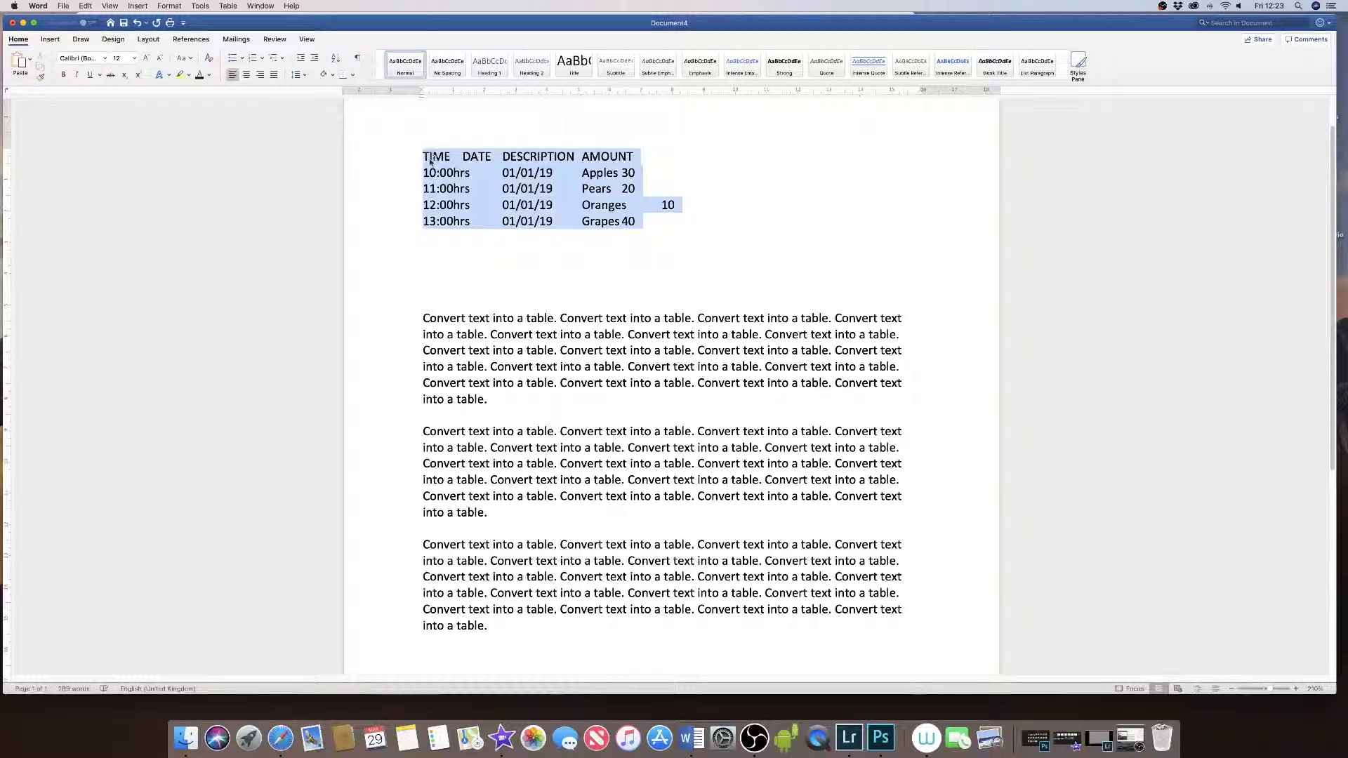
# Convert the selected fruit rows into a four-column table separated at tabs
pyautogui.click(50, 40)
pyautogui.click(107, 61)
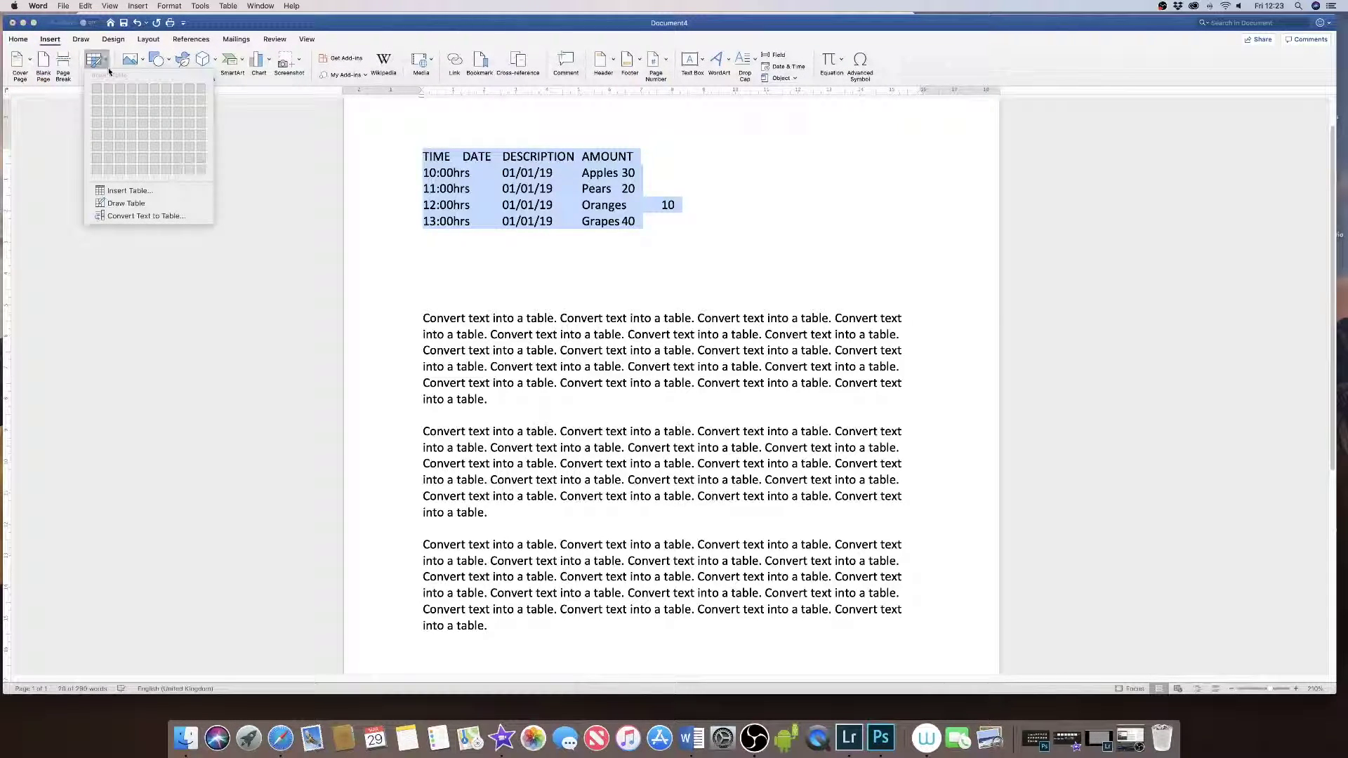
pyautogui.click(121, 218)
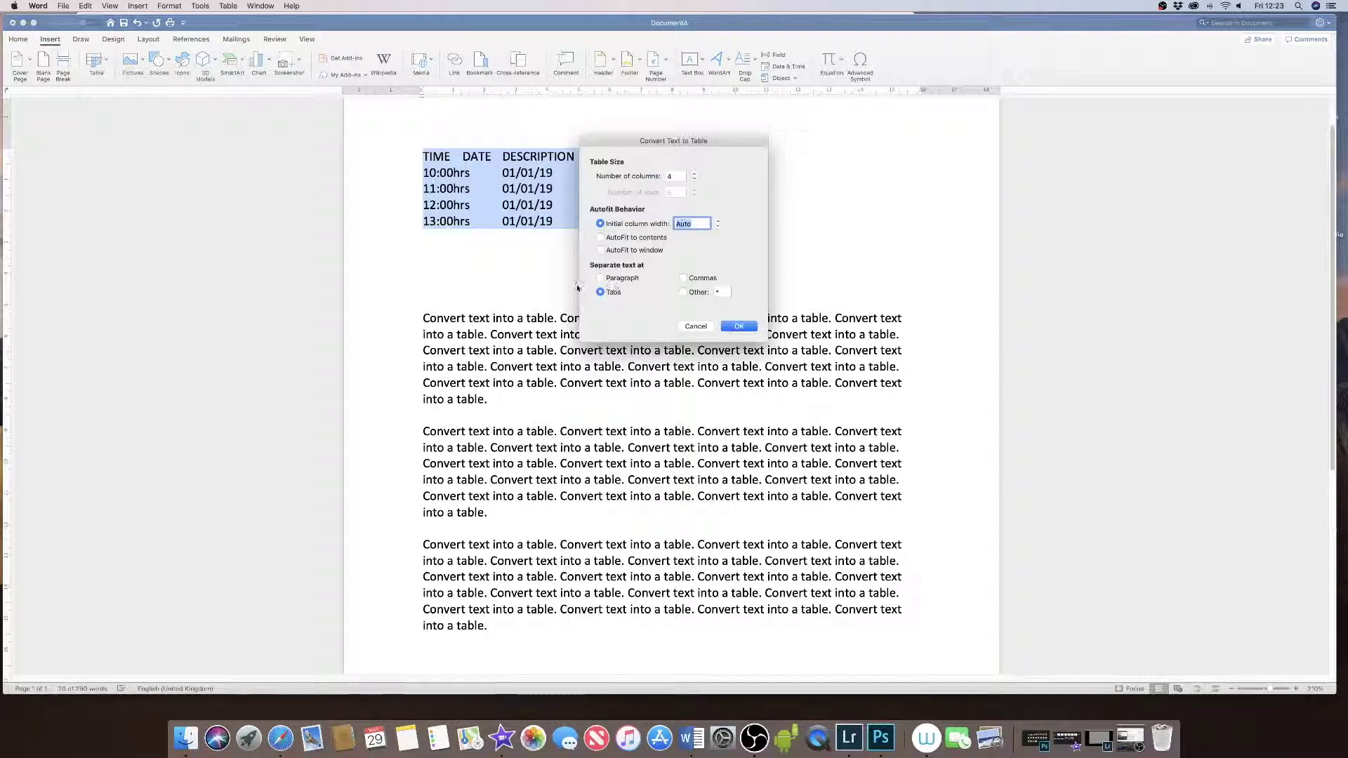
pyautogui.click(739, 327)
pyautogui.press('Right')
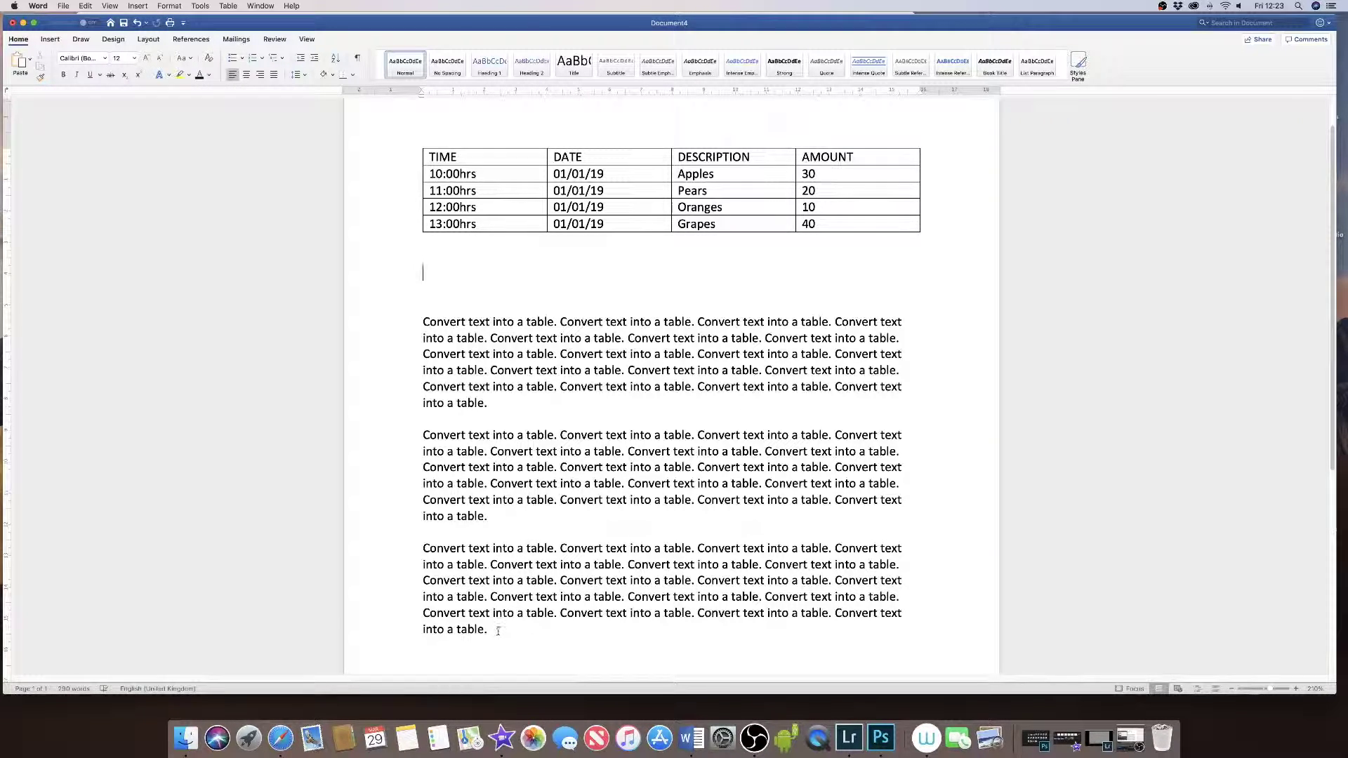
pyautogui.scroll(-1, 495, 625)
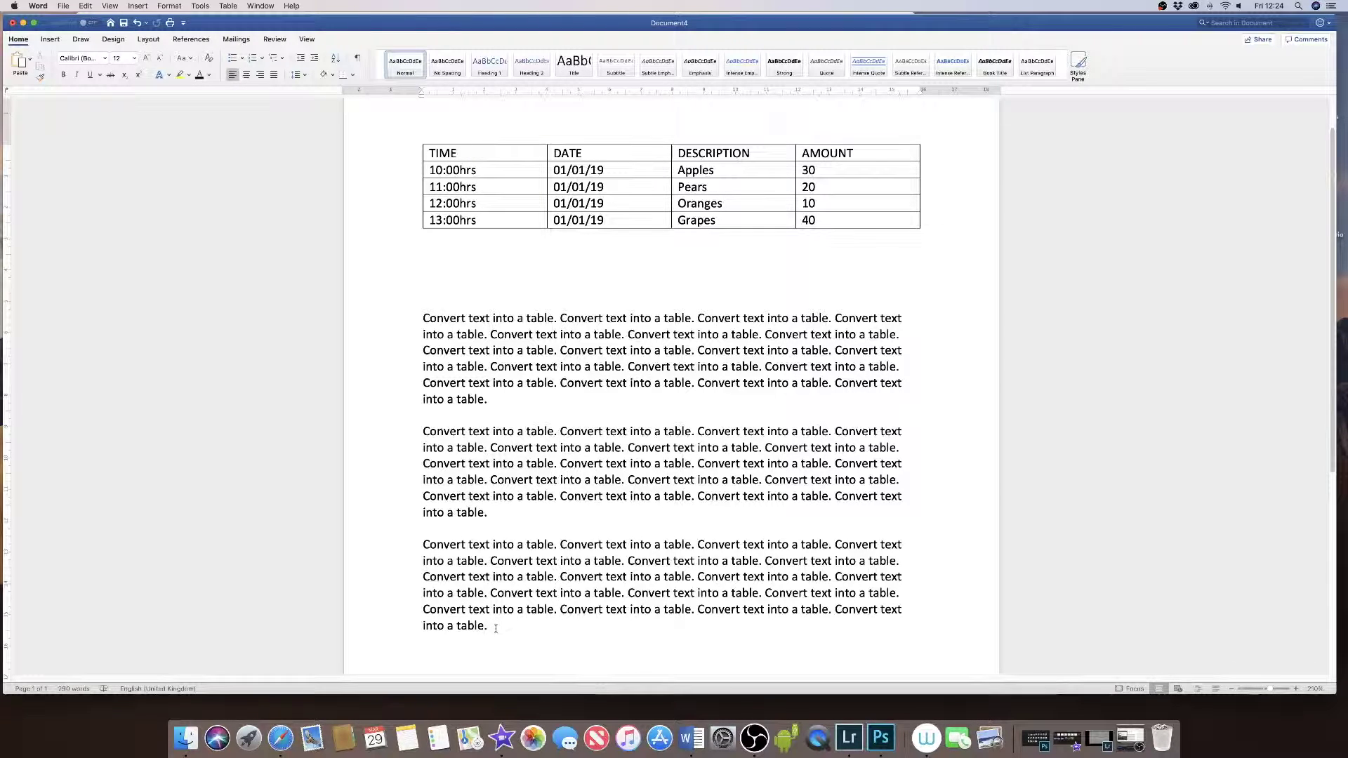
# Convert the three 'Convert text into a table' paragraphs into a table separated at paragraphs
pyautogui.moveTo(493, 625); pyautogui.dragTo(430, 320)
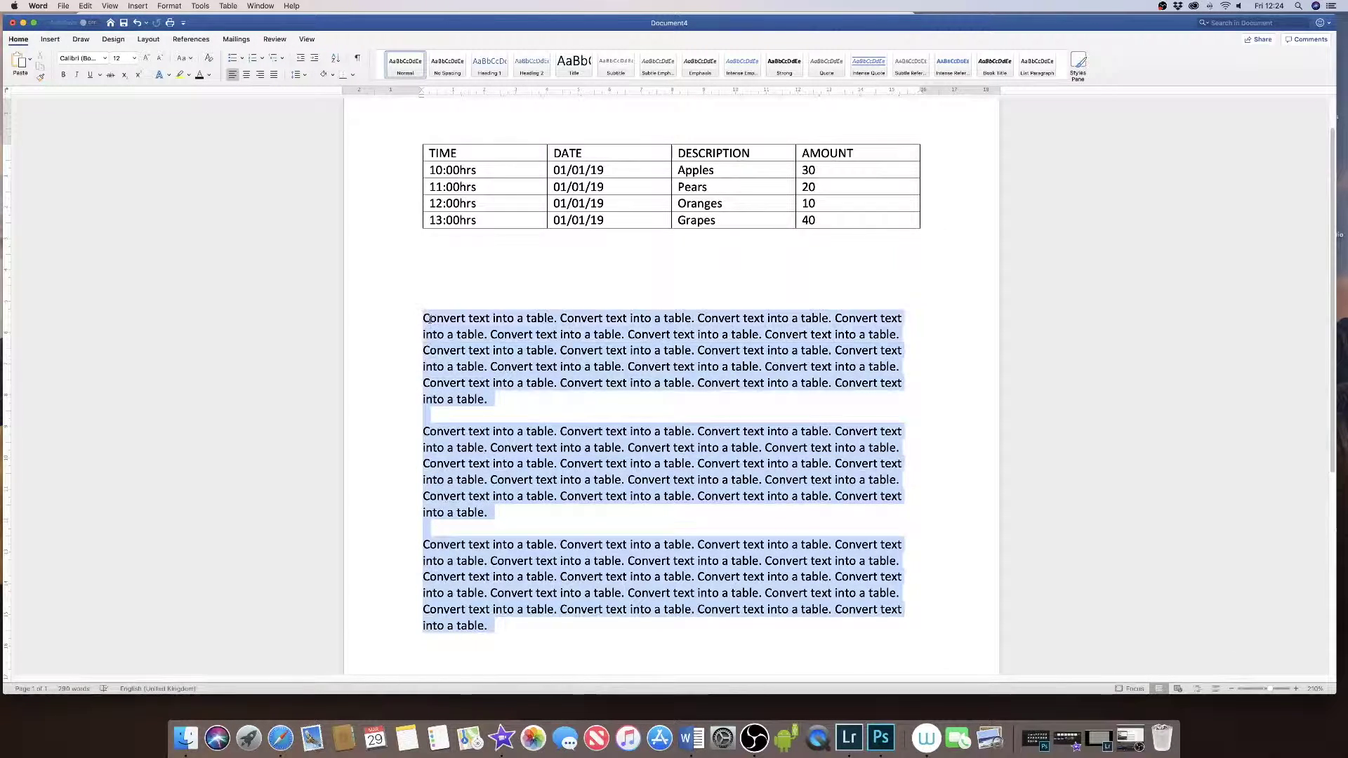
pyautogui.click(50, 39)
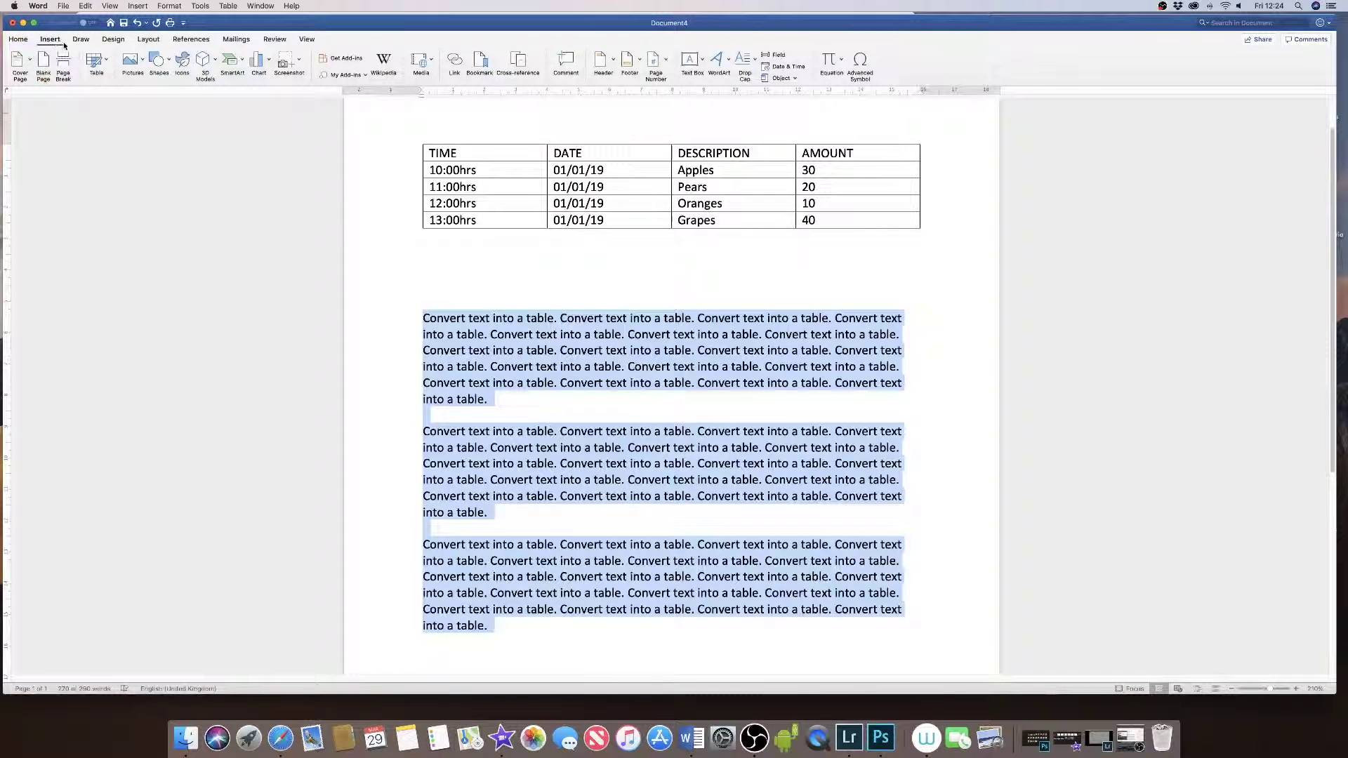
pyautogui.click(96, 60)
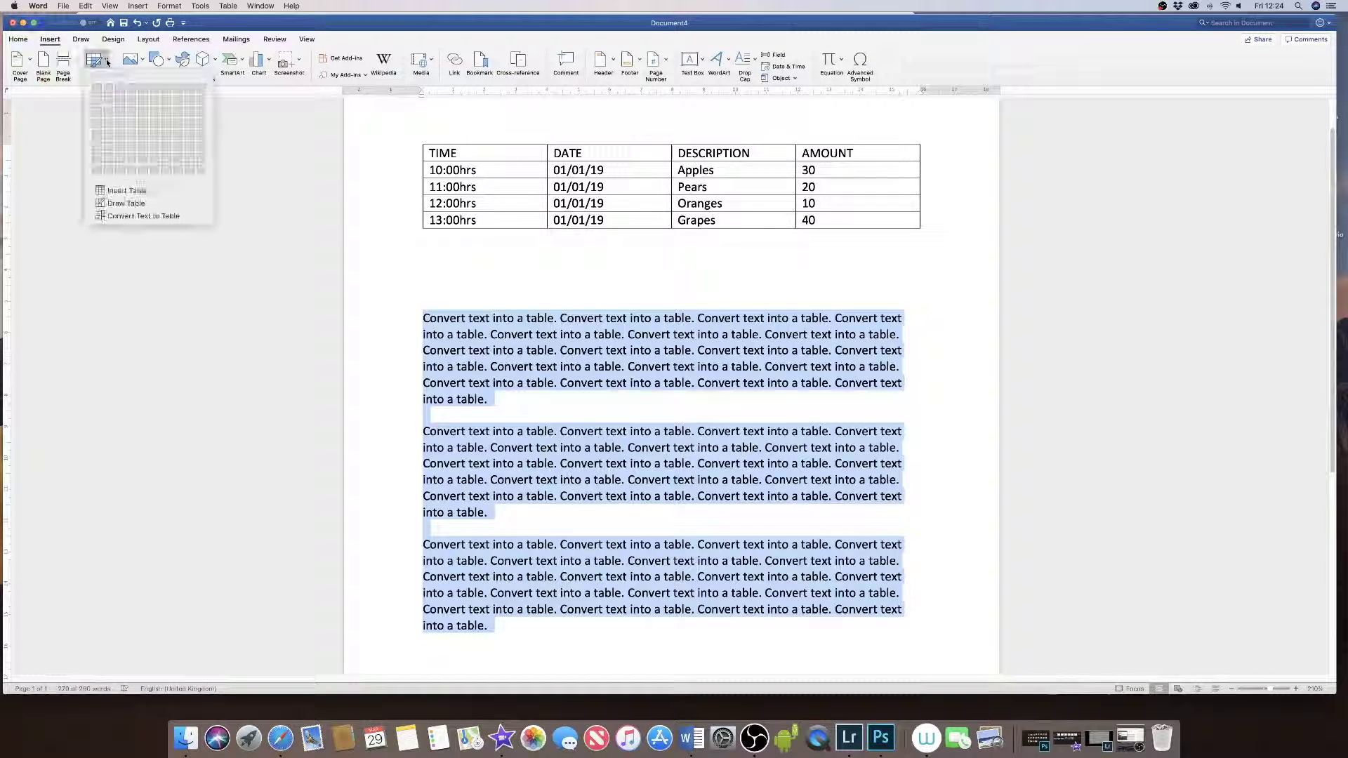
pyautogui.click(132, 216)
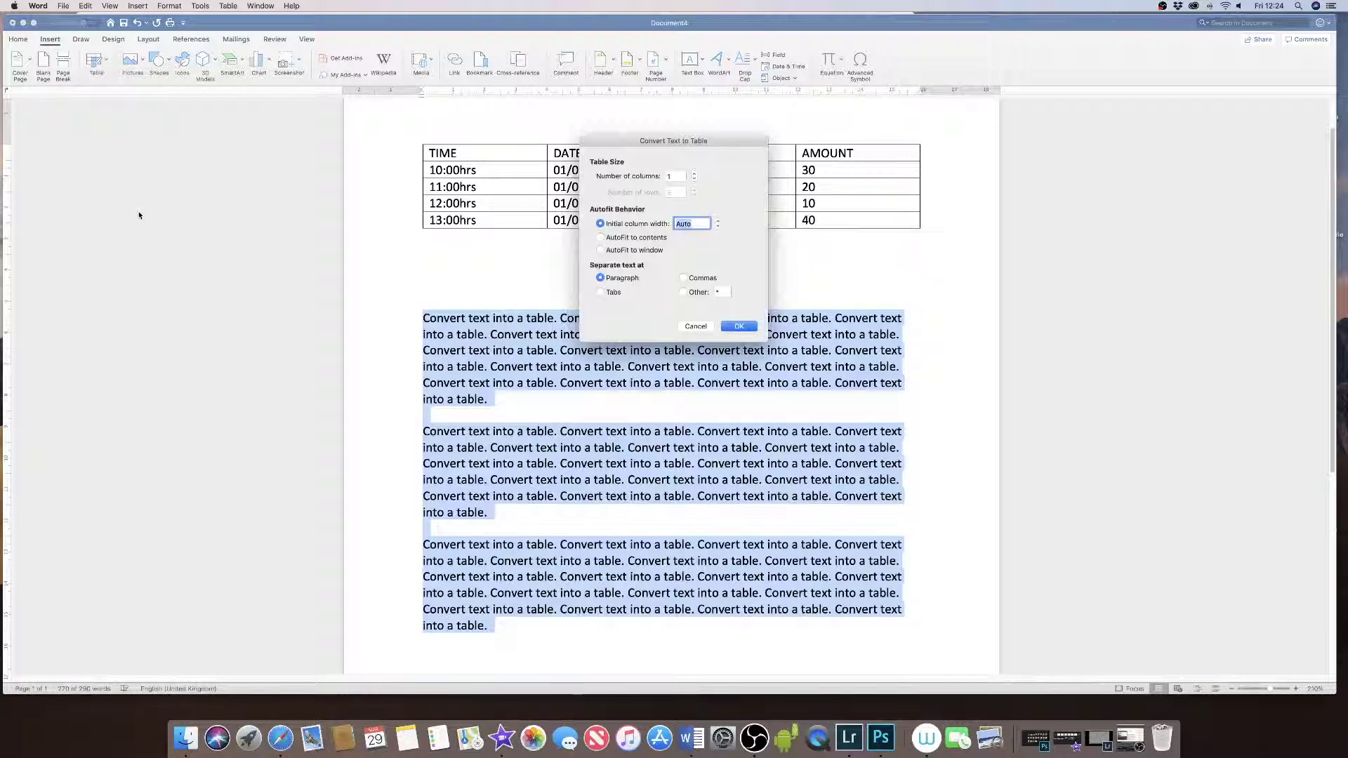
pyautogui.click(730, 328)
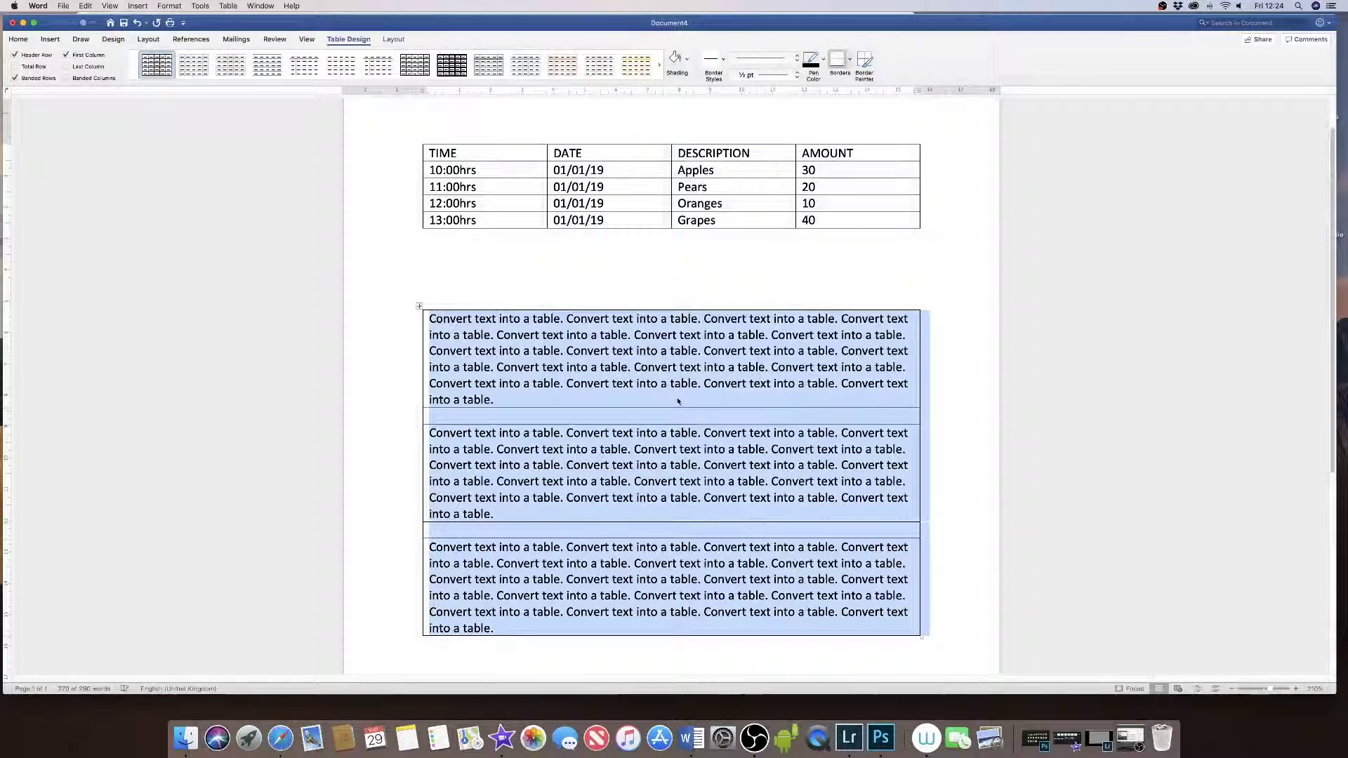
# Undo the paragraph table and delete the blank lines after the first and second paragraphs
pyautogui.click(733, 289)
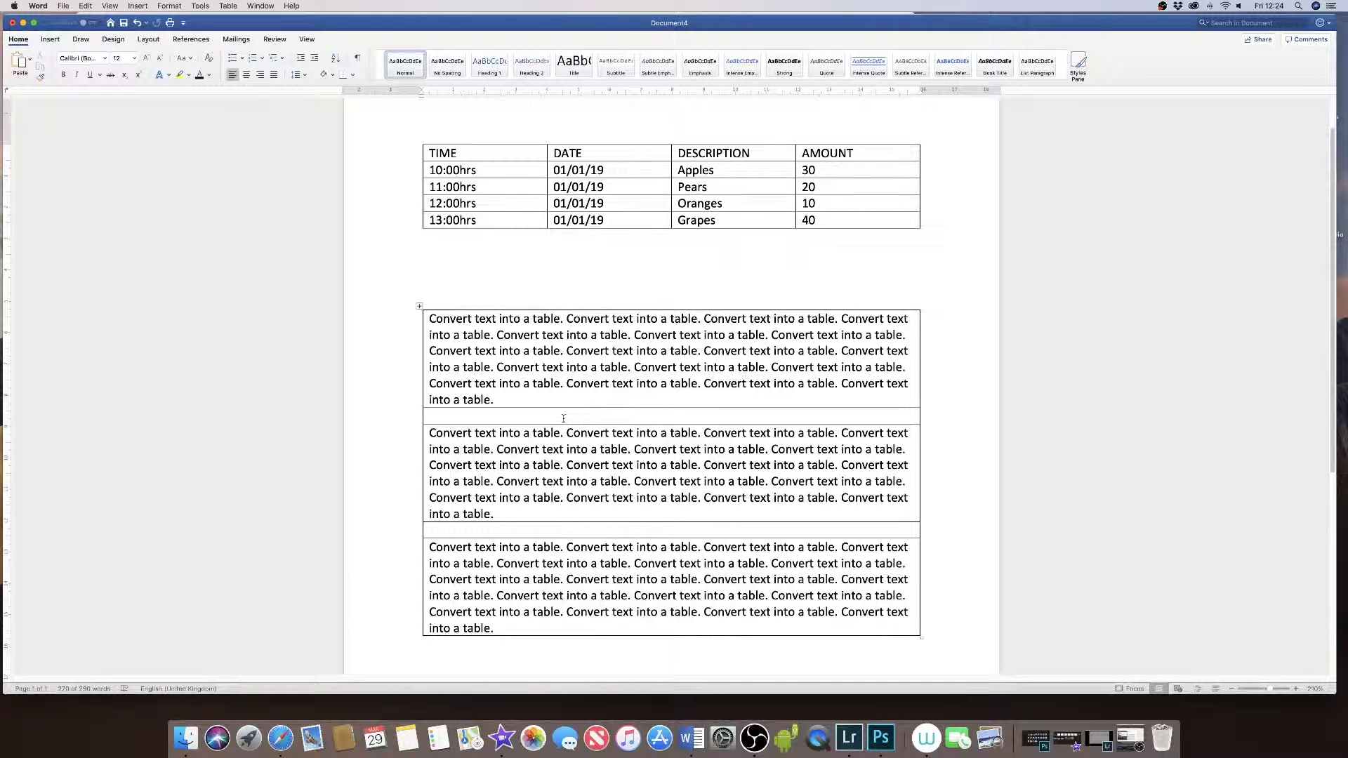
pyautogui.press('super+z')
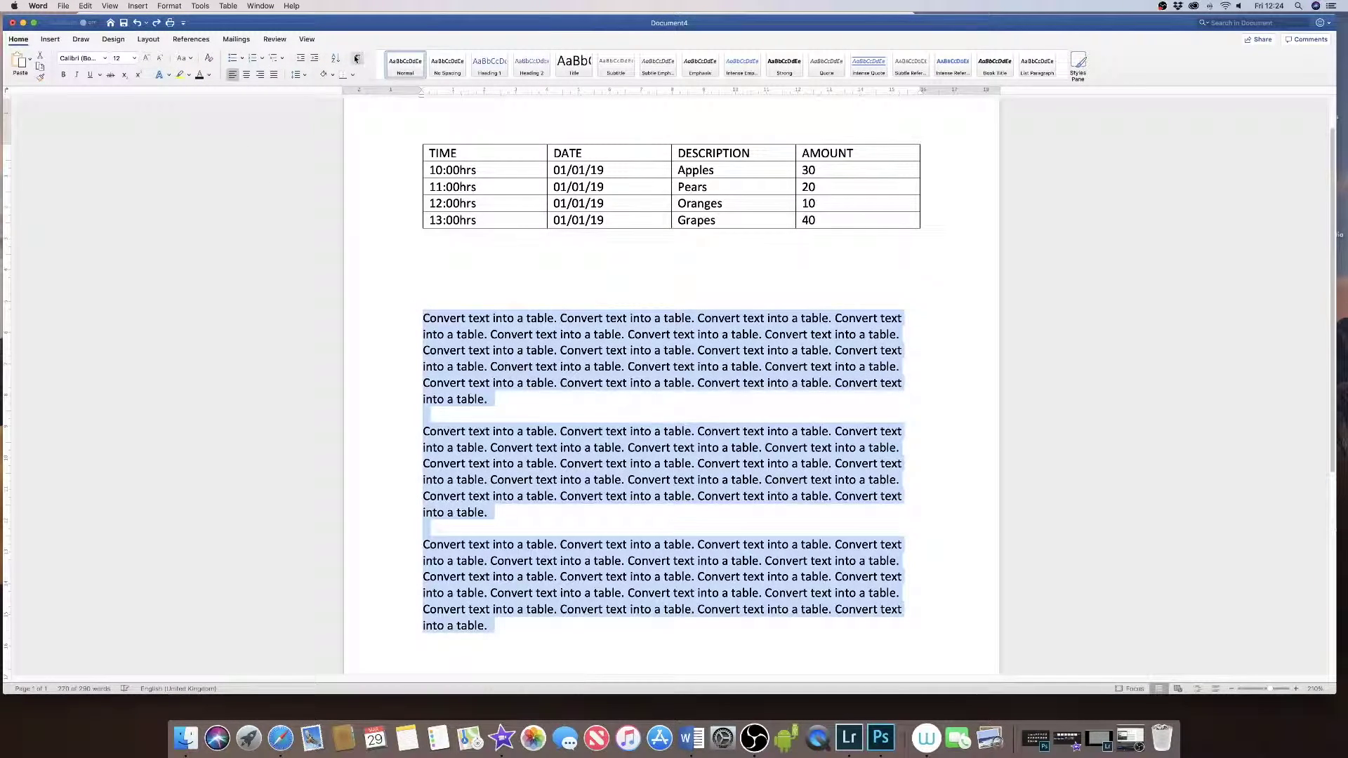
pyautogui.click(357, 58)
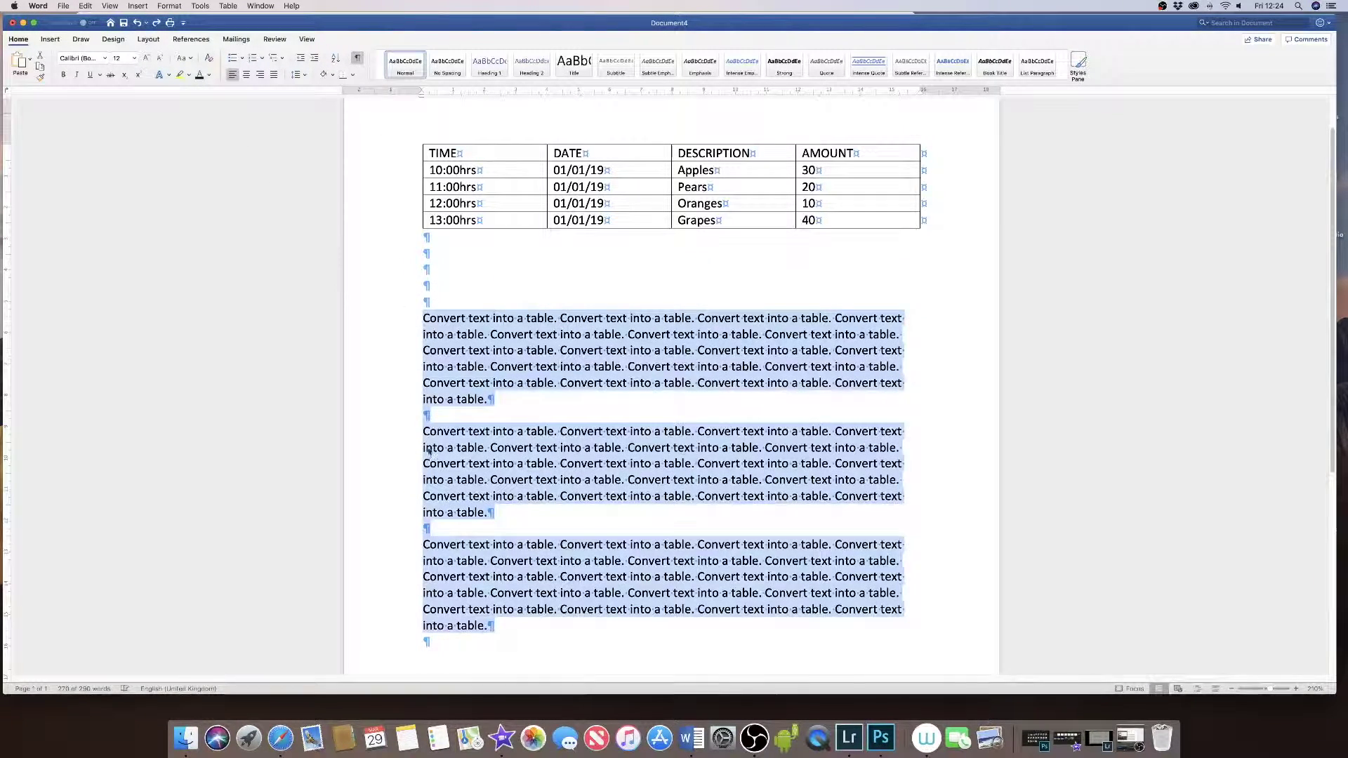
pyautogui.click(428, 415)
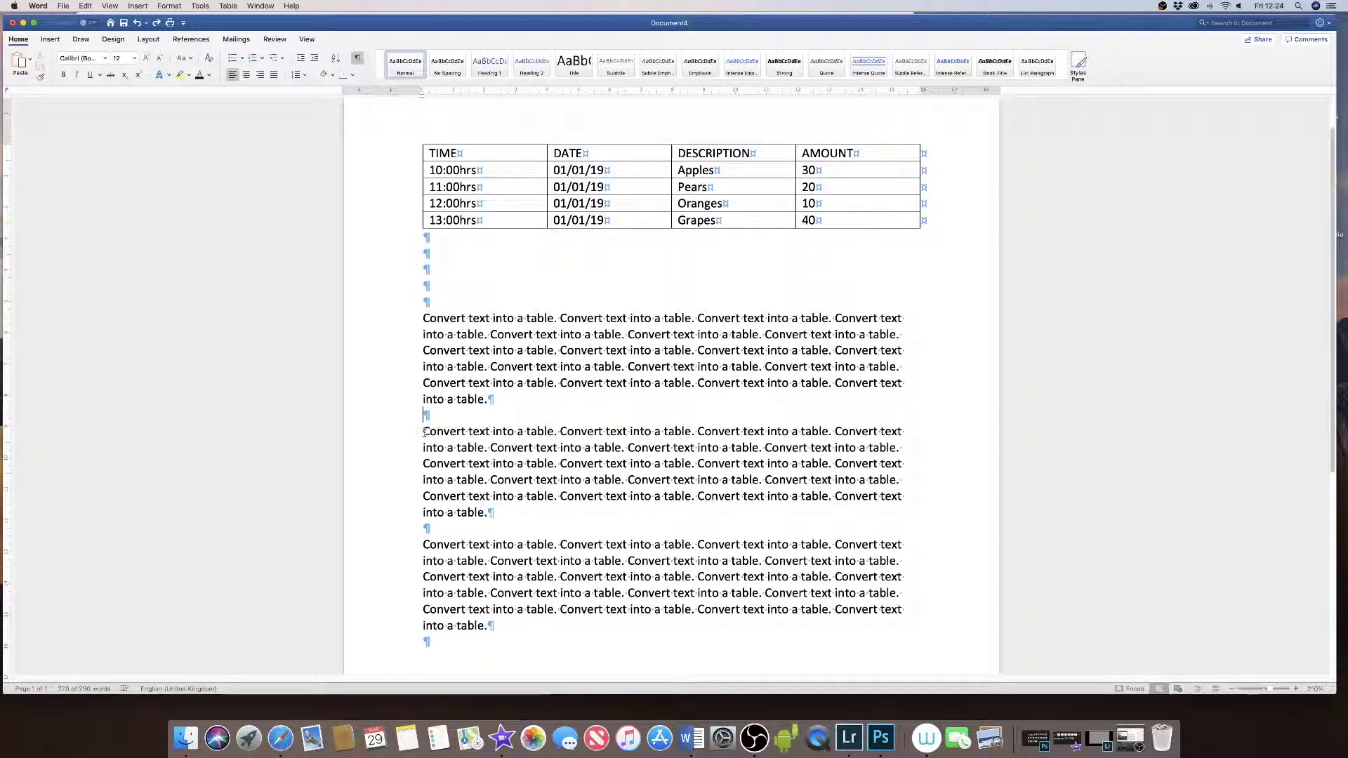
pyautogui.press('Delete')
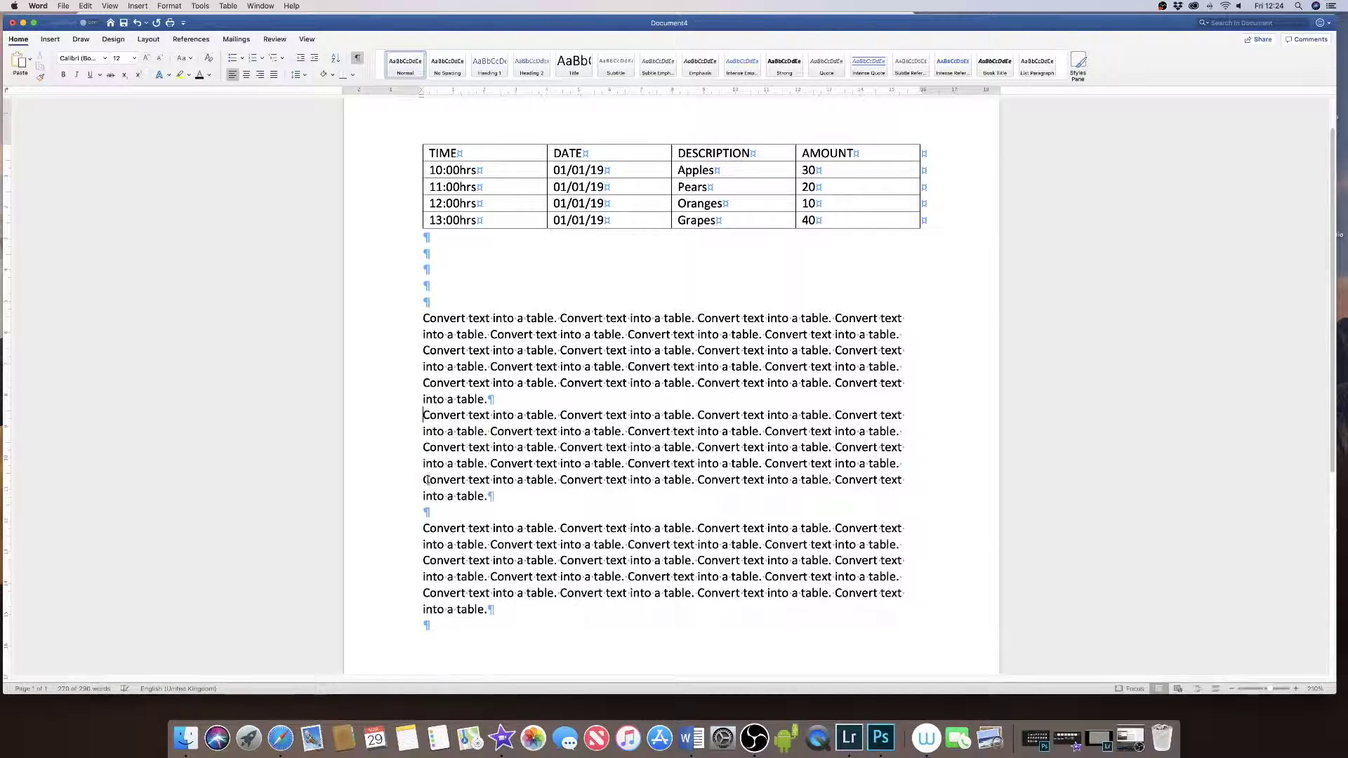
pyautogui.press('BackSpace')
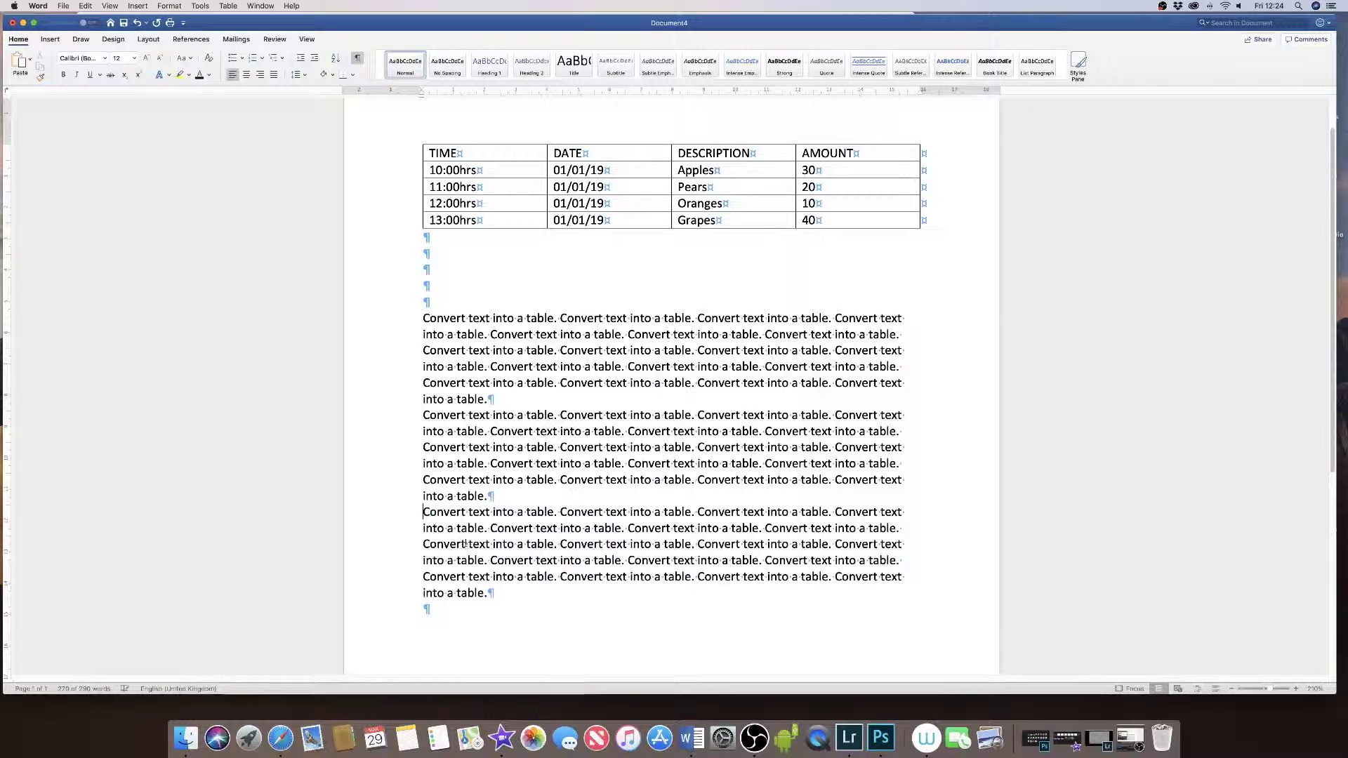
pyautogui.moveTo(489, 595); pyautogui.dragTo(423, 316)
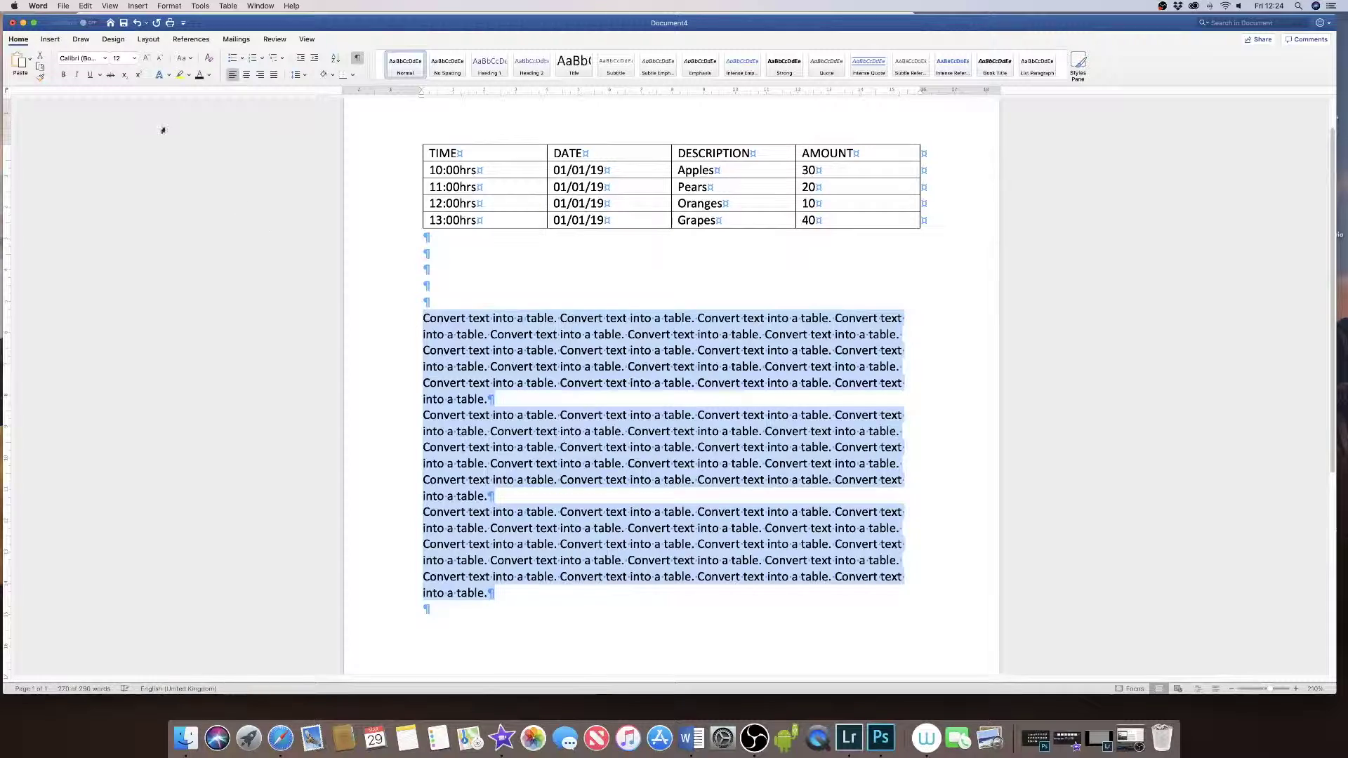
pyautogui.press('super+8')
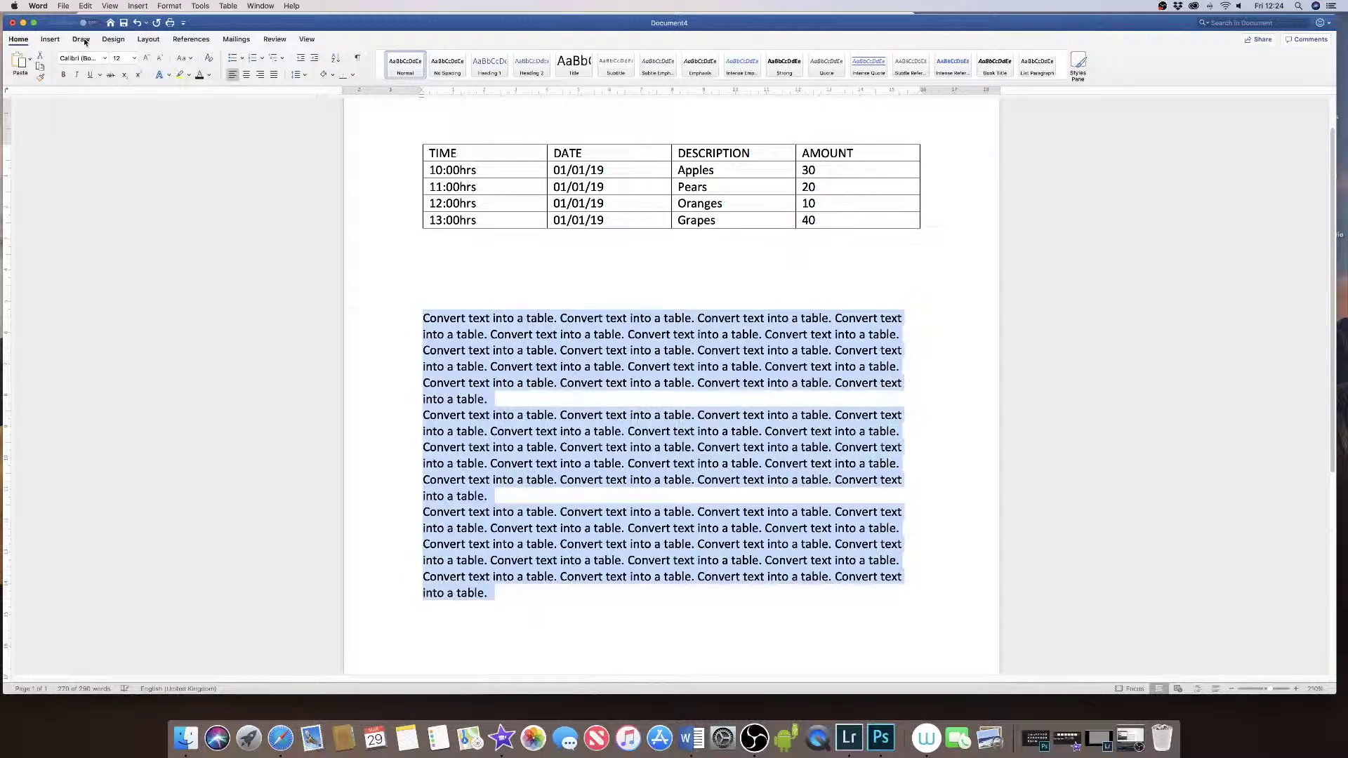
# Convert the three selected paragraphs into a three-row, single-column table separated at paragraphs
pyautogui.click(50, 40)
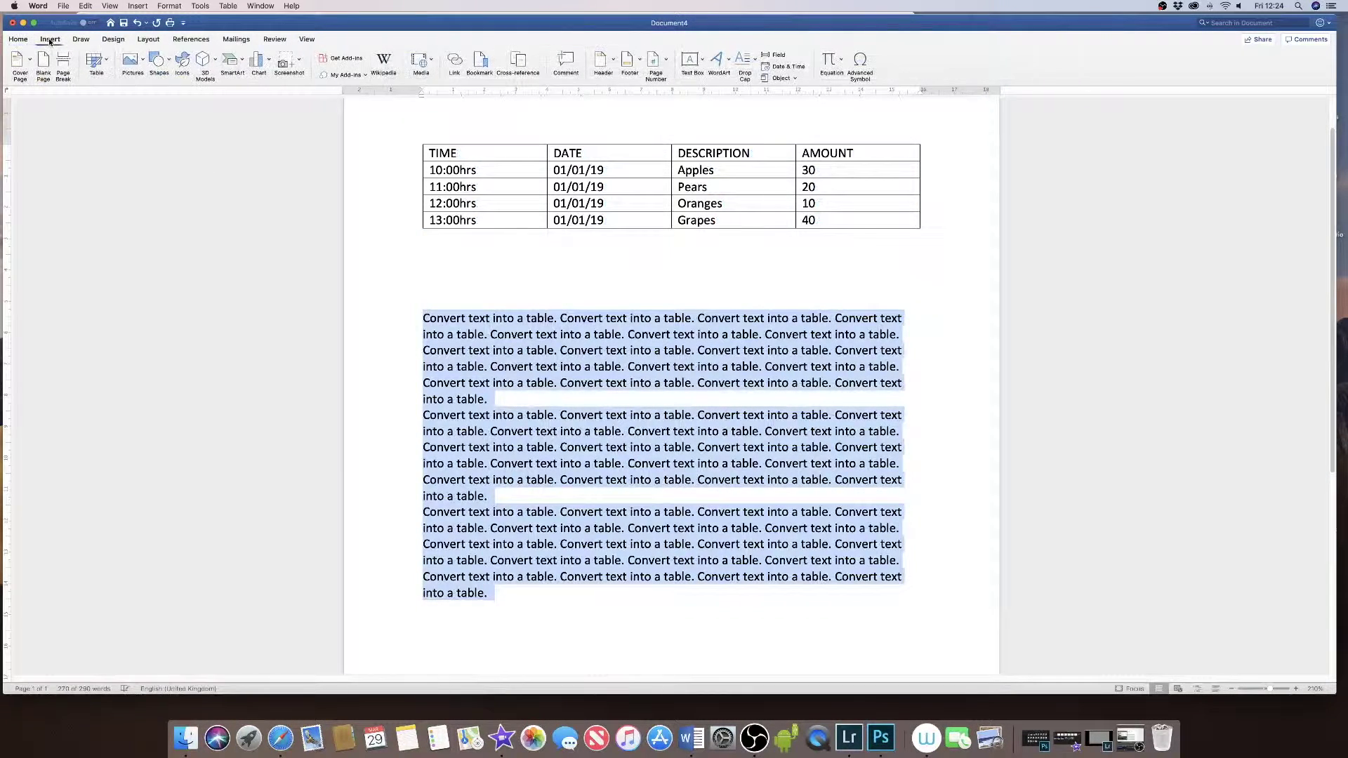
pyautogui.click(107, 63)
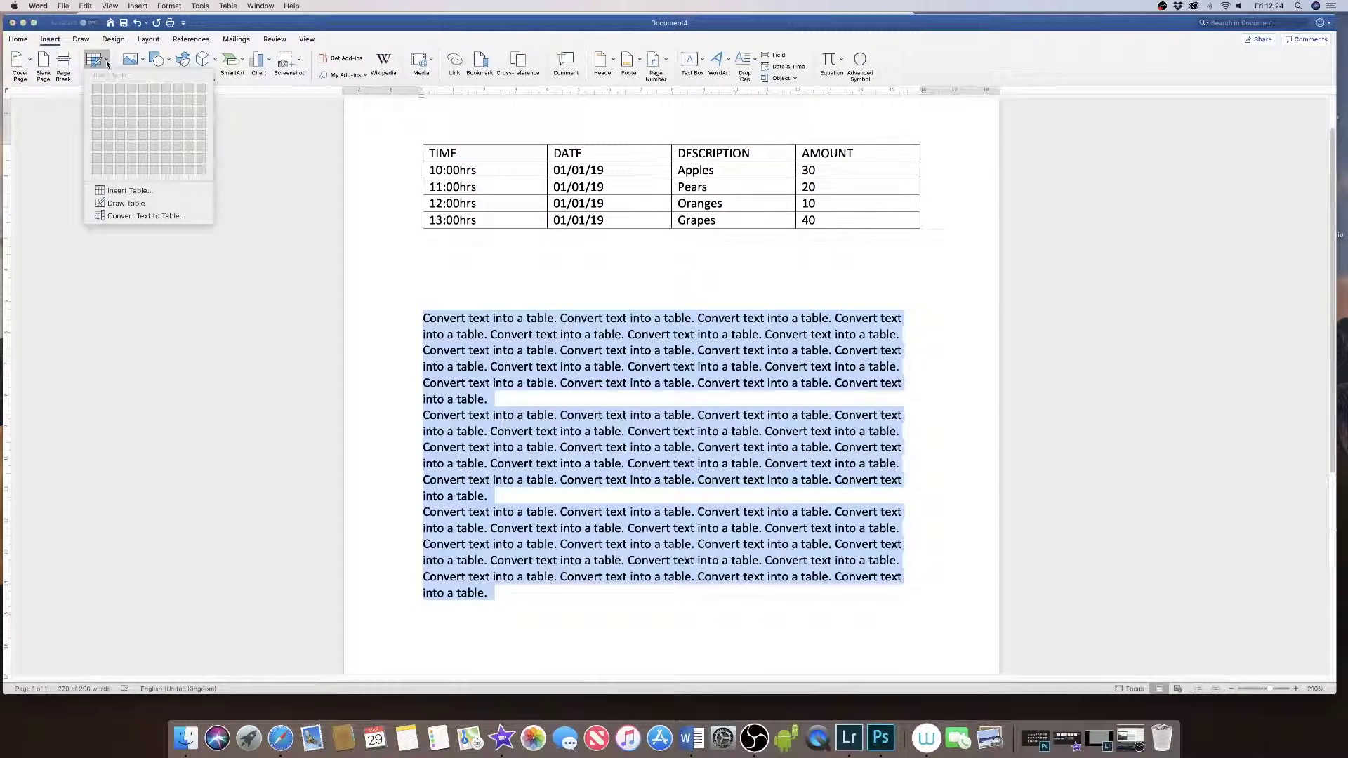
pyautogui.click(124, 216)
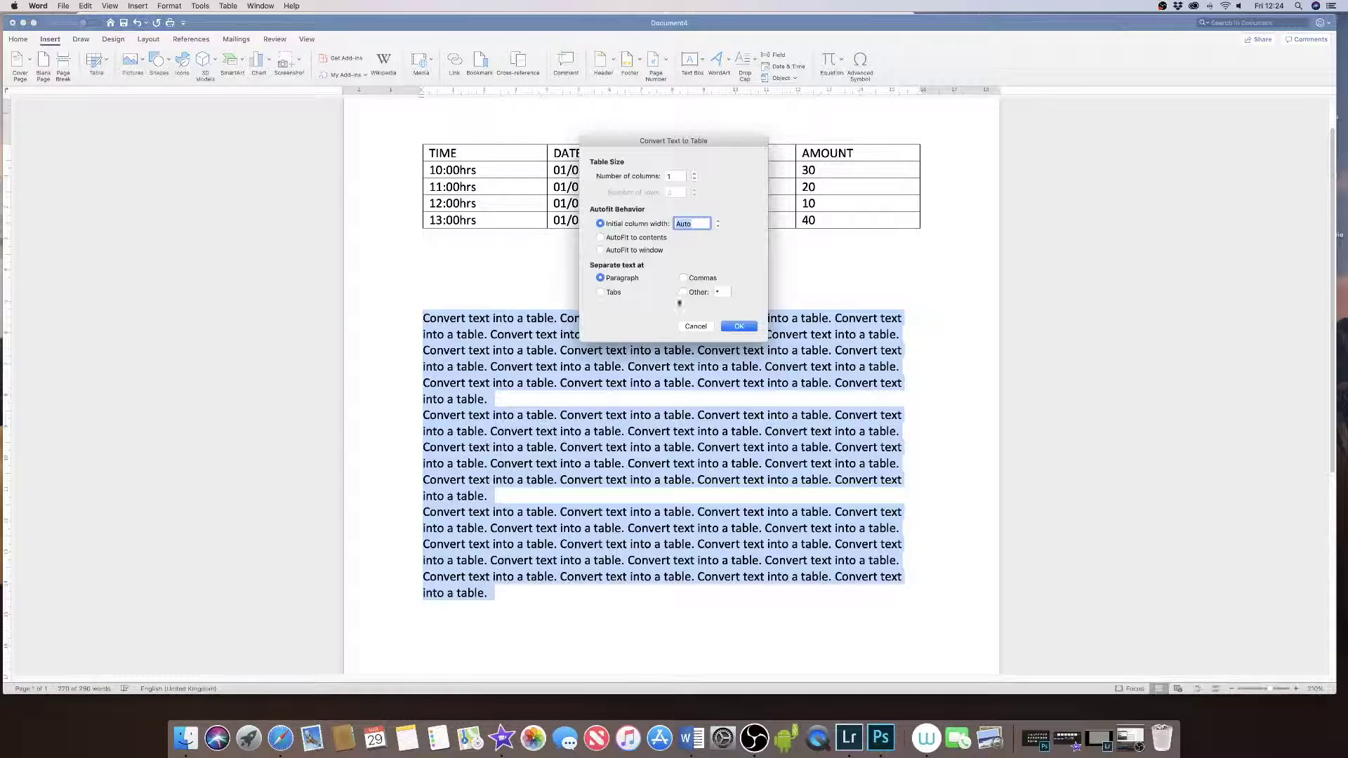
pyautogui.click(744, 328)
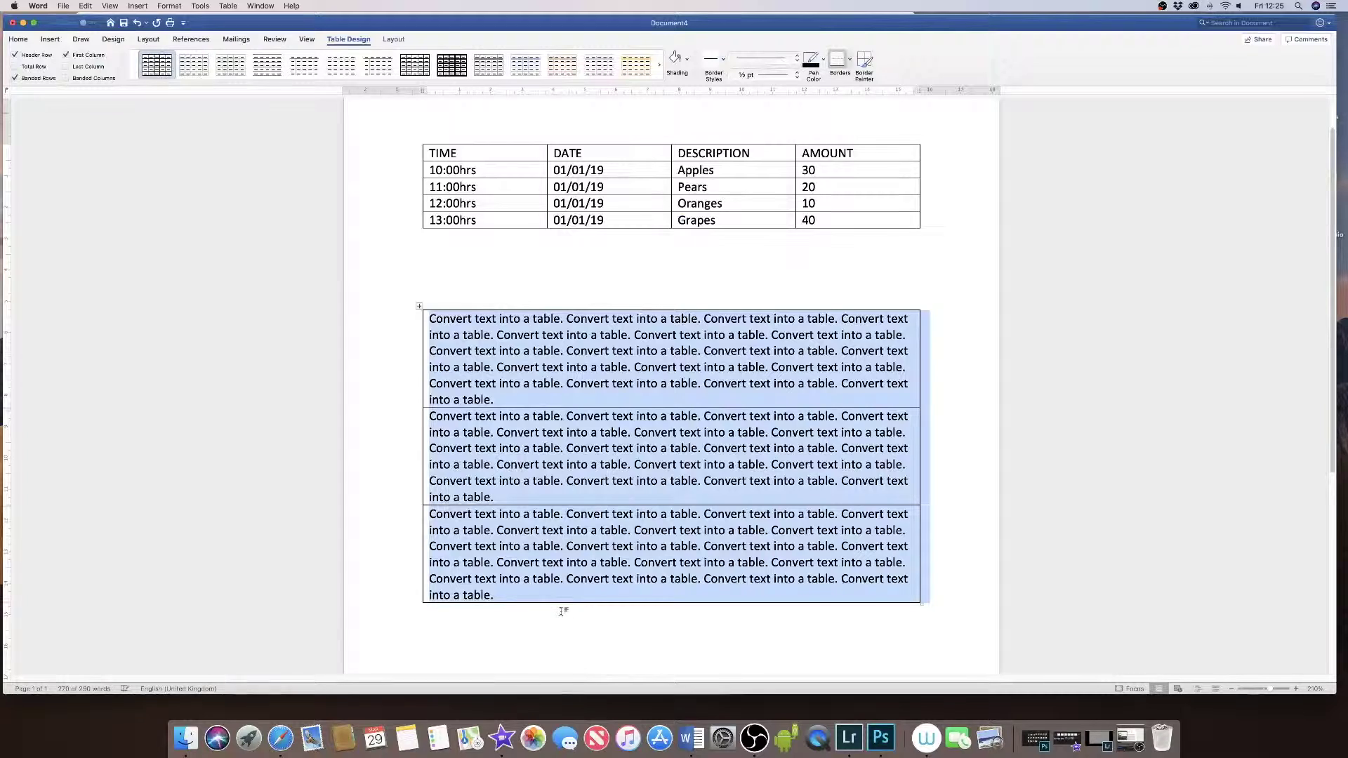
pyautogui.click(558, 619)
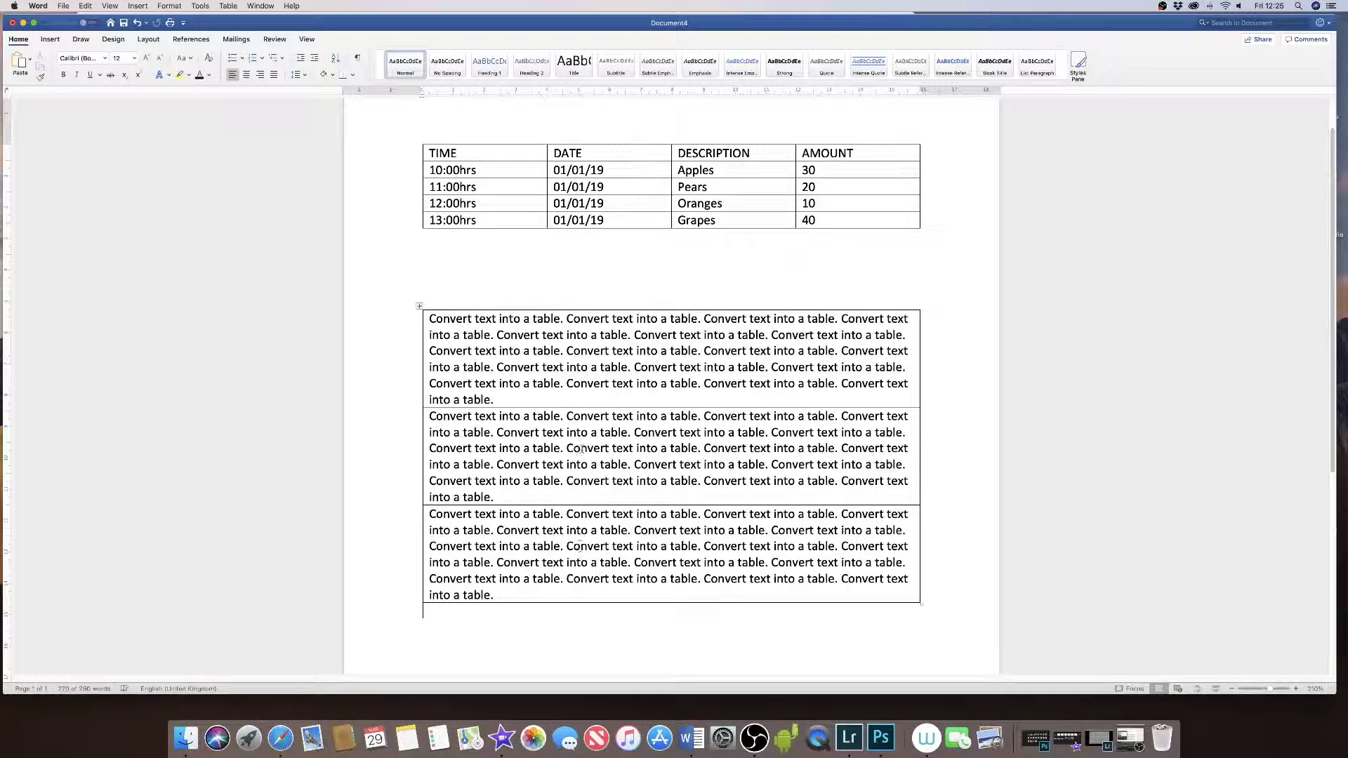
# Convert the top fruit table back to text with Tabs as the separator via Layout > Convert to Text
pyautogui.click(749, 193)
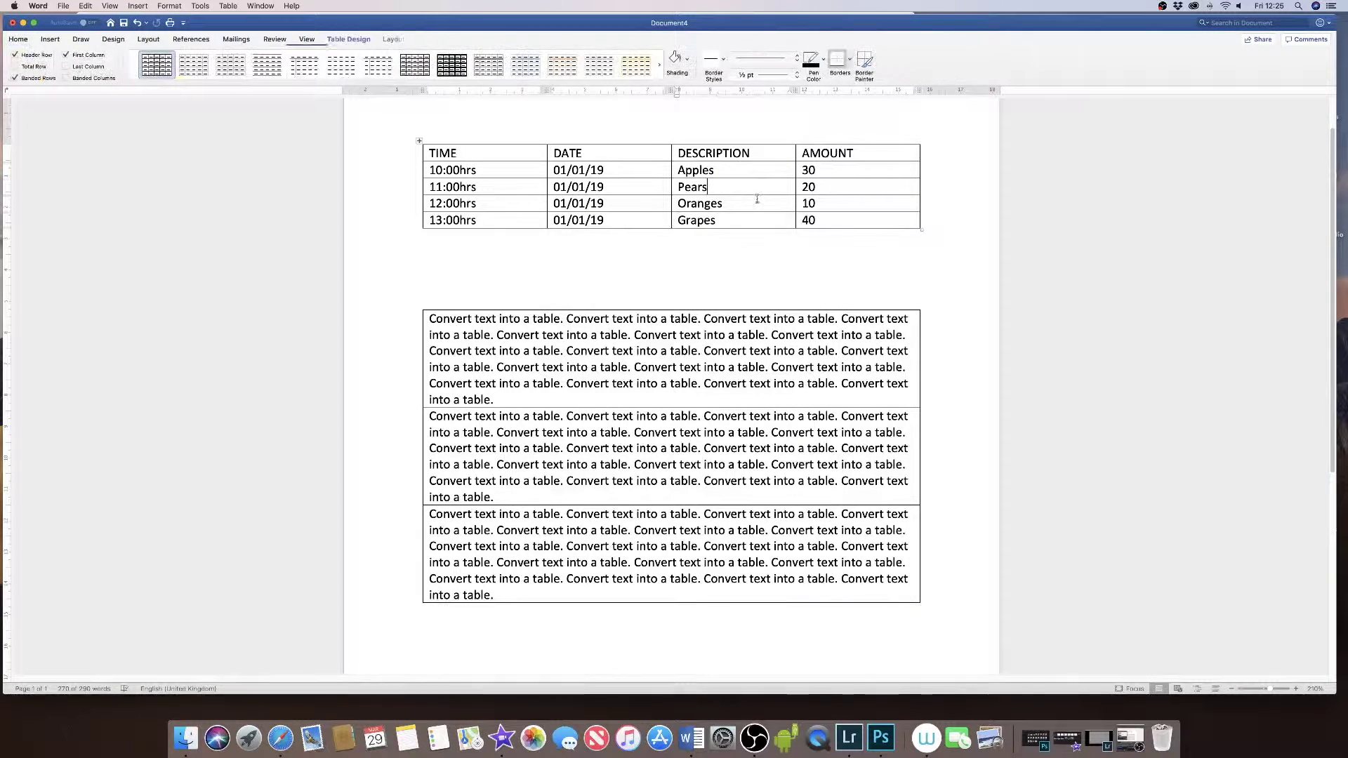
pyautogui.click(420, 141)
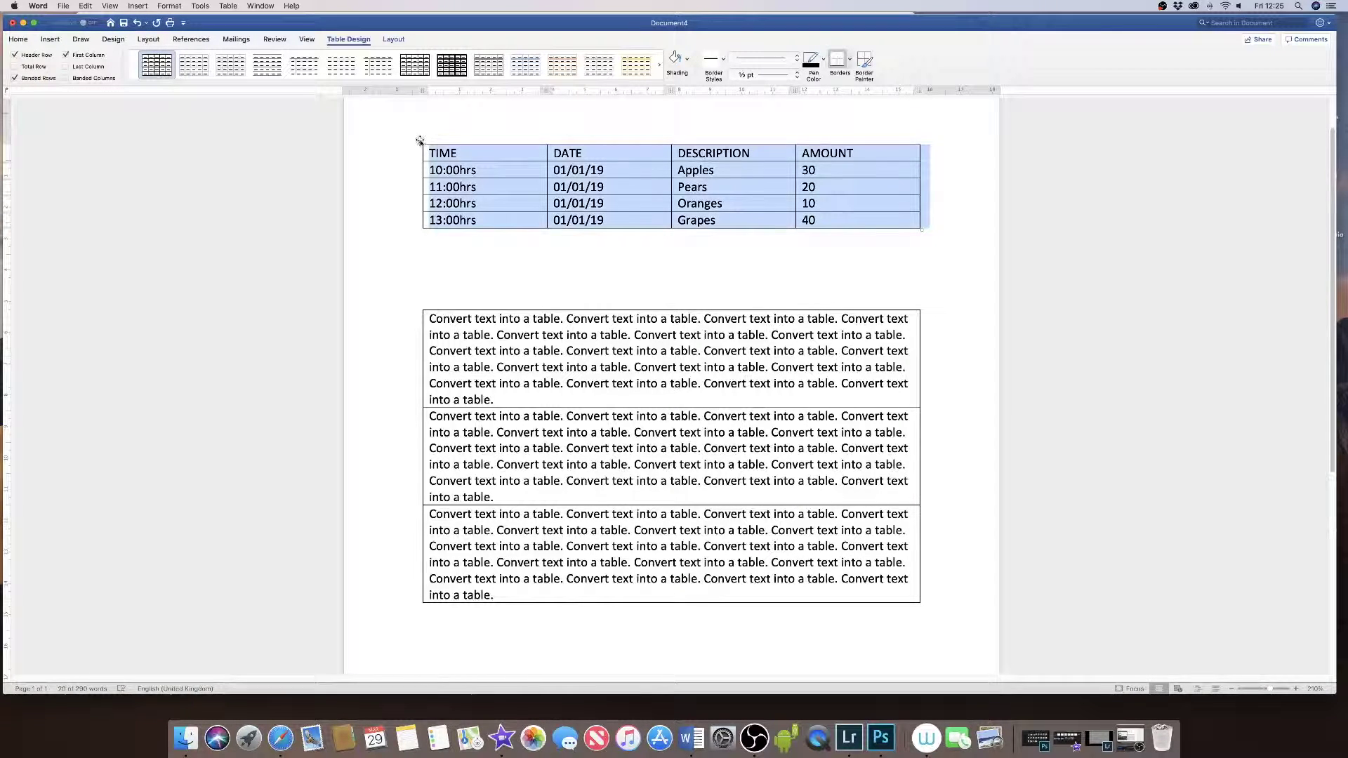
pyautogui.click(394, 39)
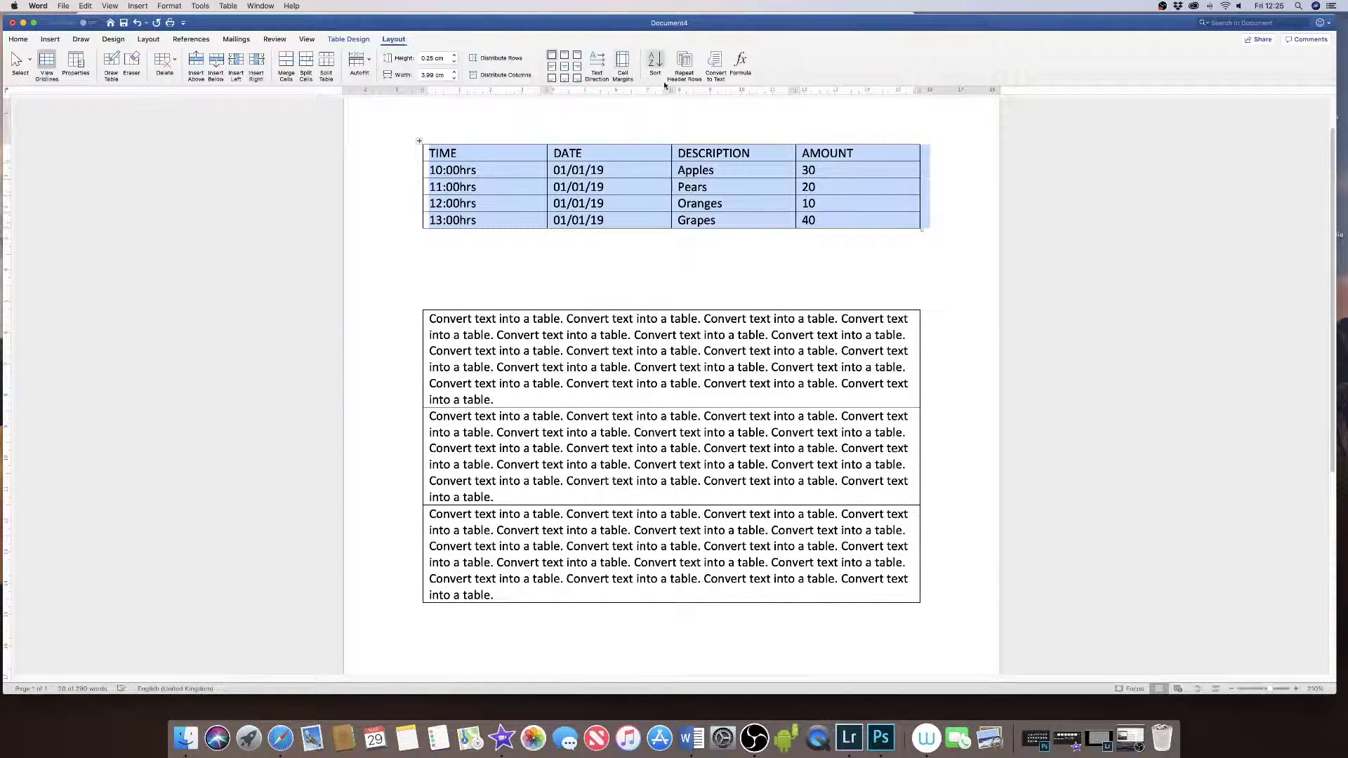
pyautogui.click(717, 64)
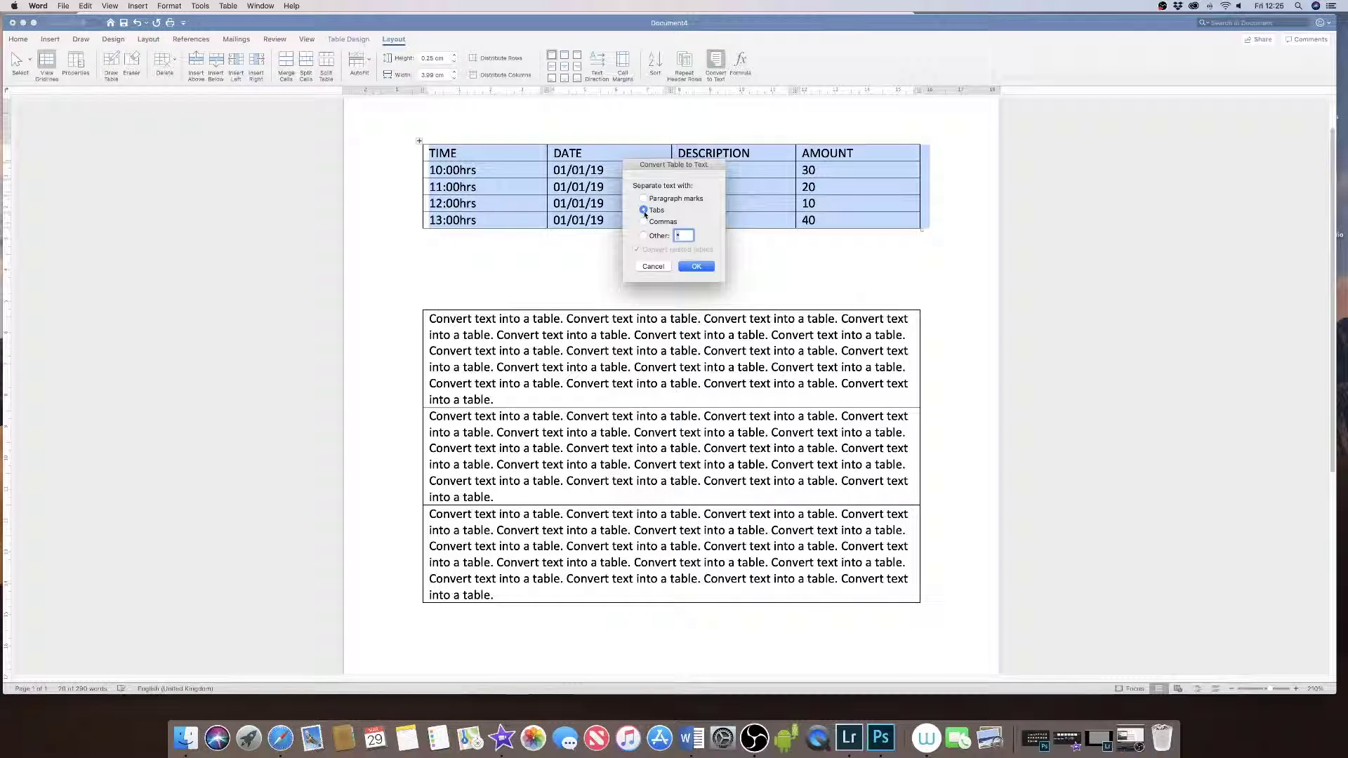
pyautogui.click(696, 267)
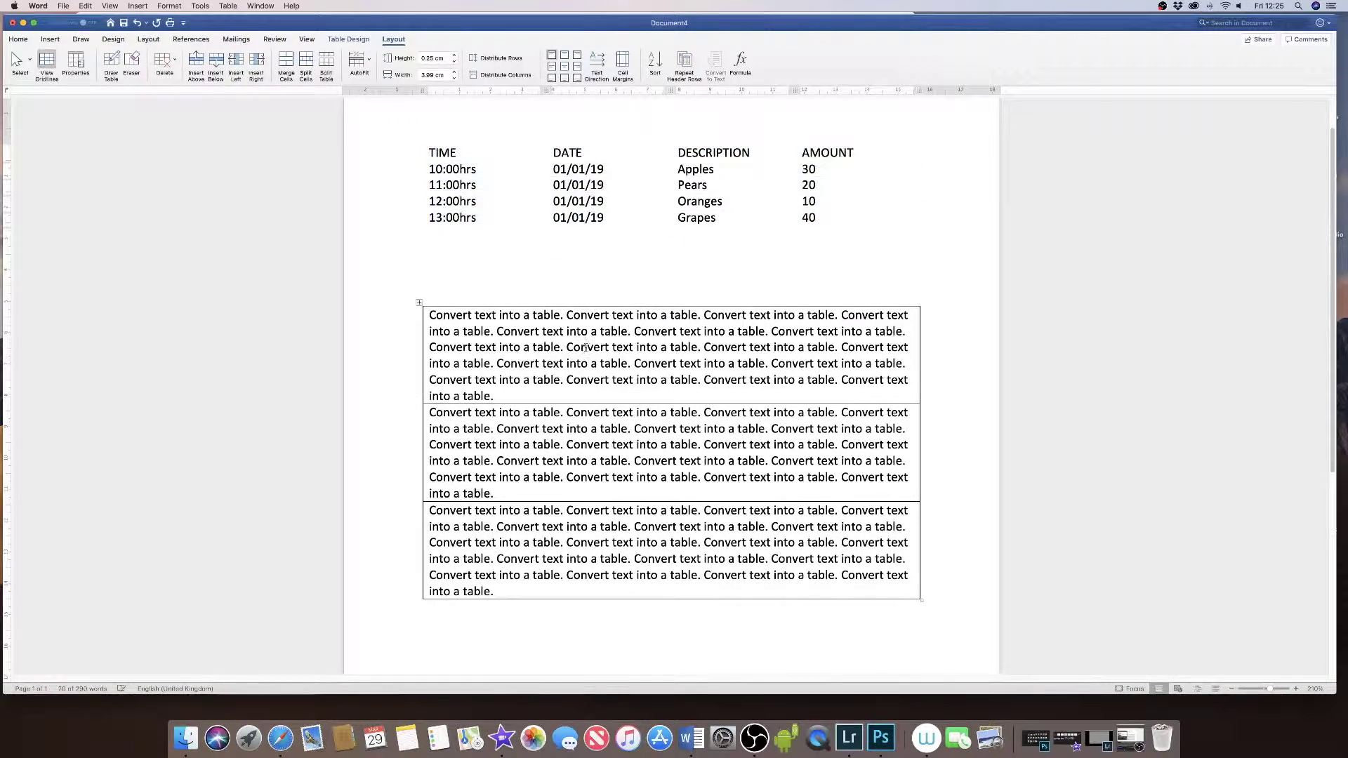
pyautogui.press('Right')
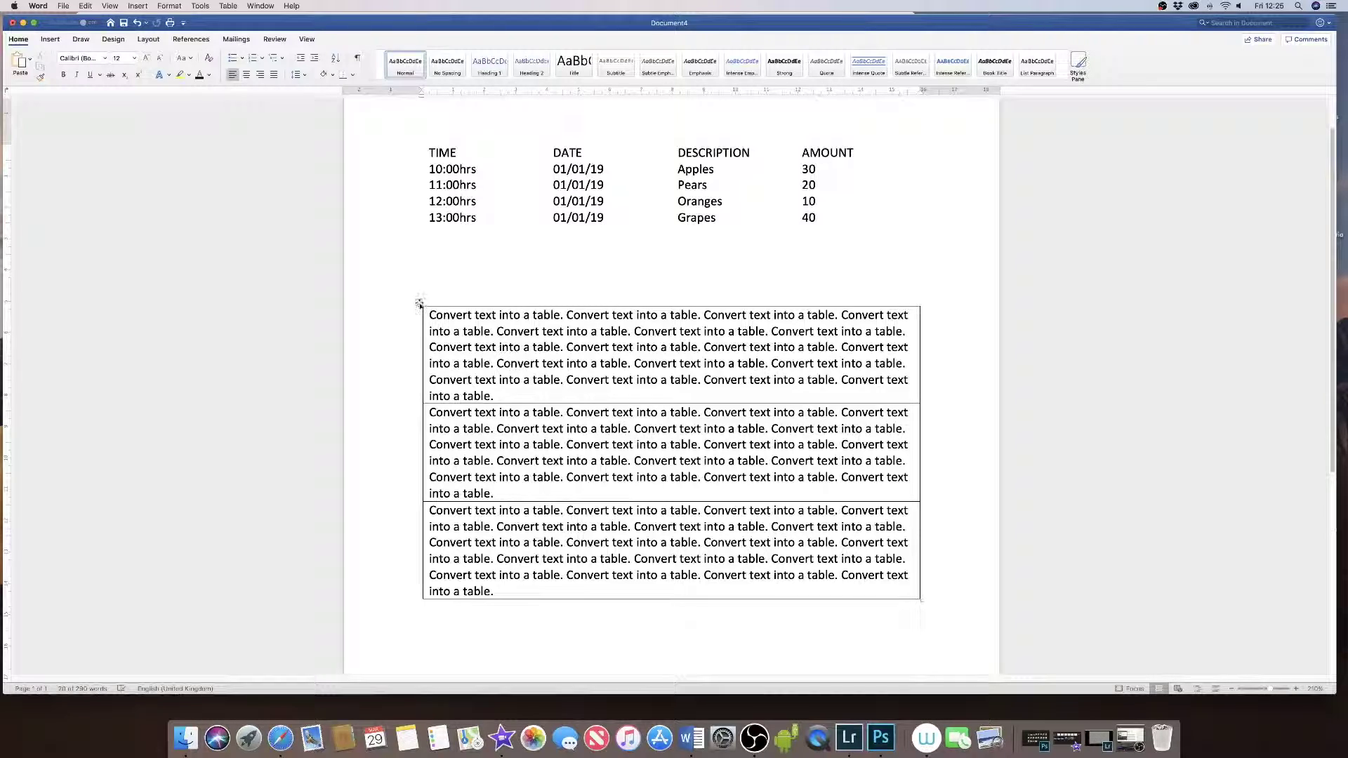
# Convert the three-row table of repeated sentences back to plain text with Layout > Convert to Text
pyautogui.click(419, 302)
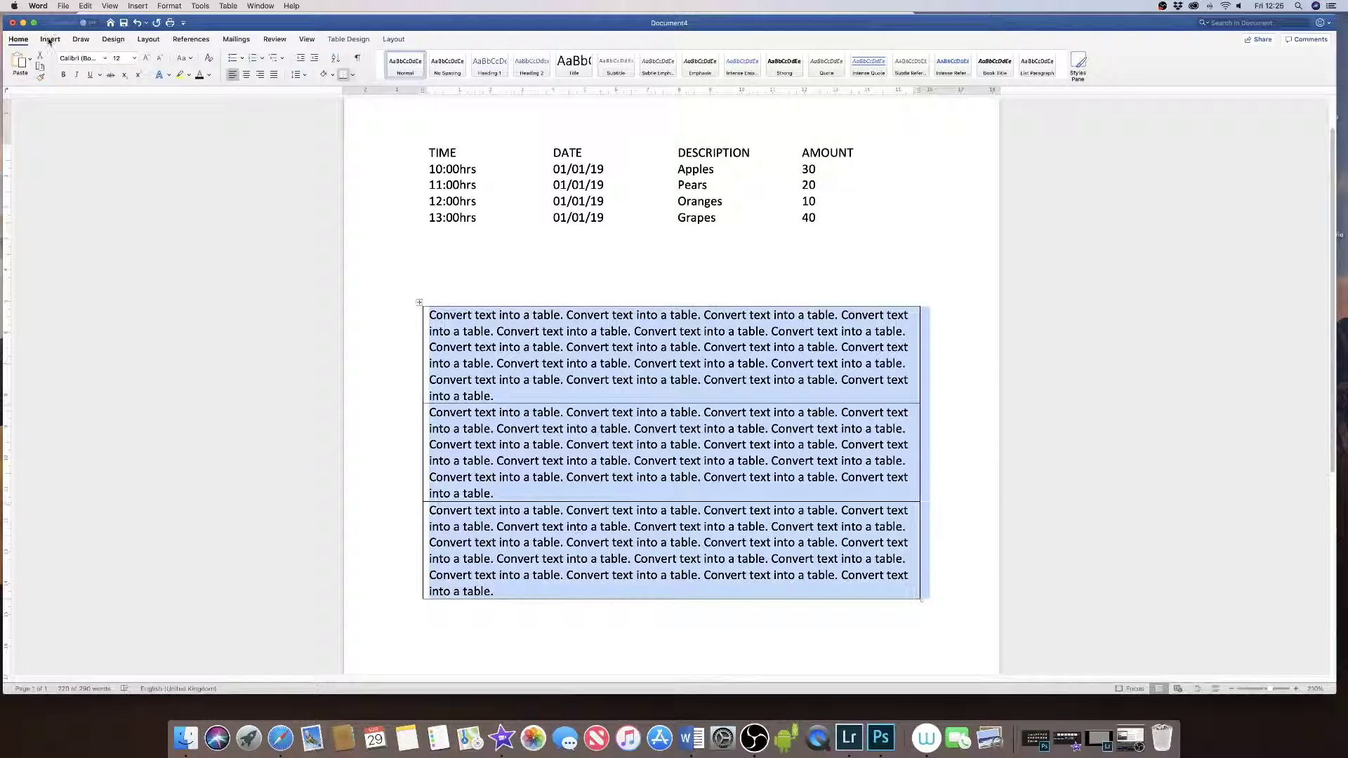
pyautogui.click(400, 43)
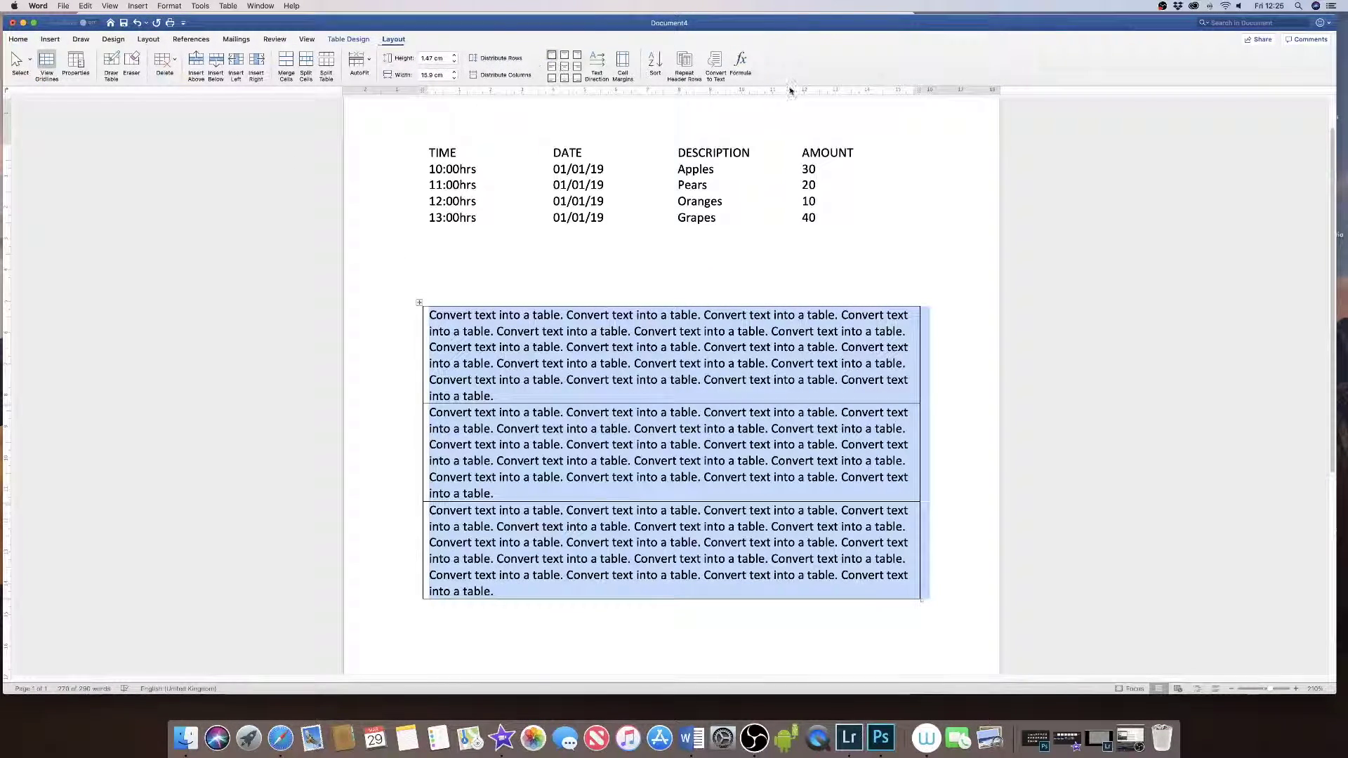
pyautogui.click(716, 68)
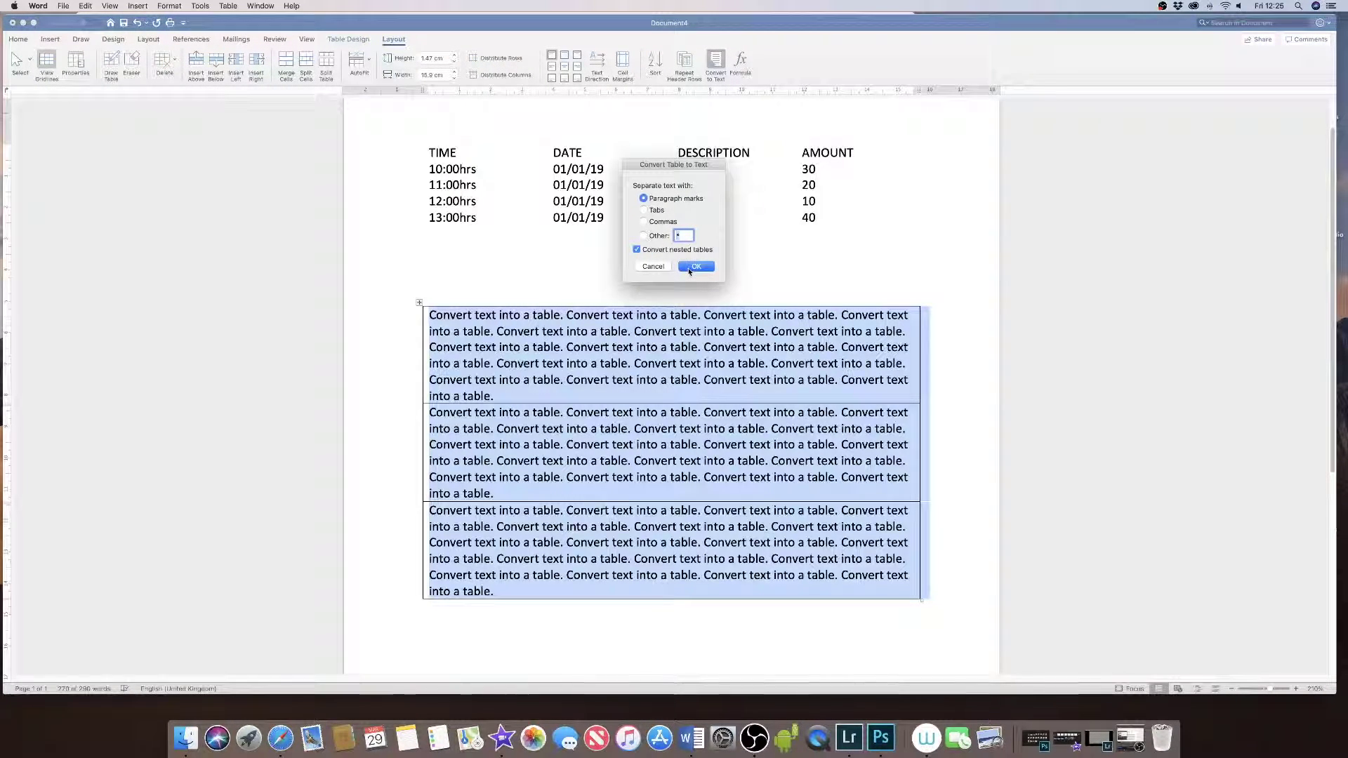
pyautogui.click(689, 270)
# Insert a blank line after the first and second paragraphs
pyautogui.click(512, 397)
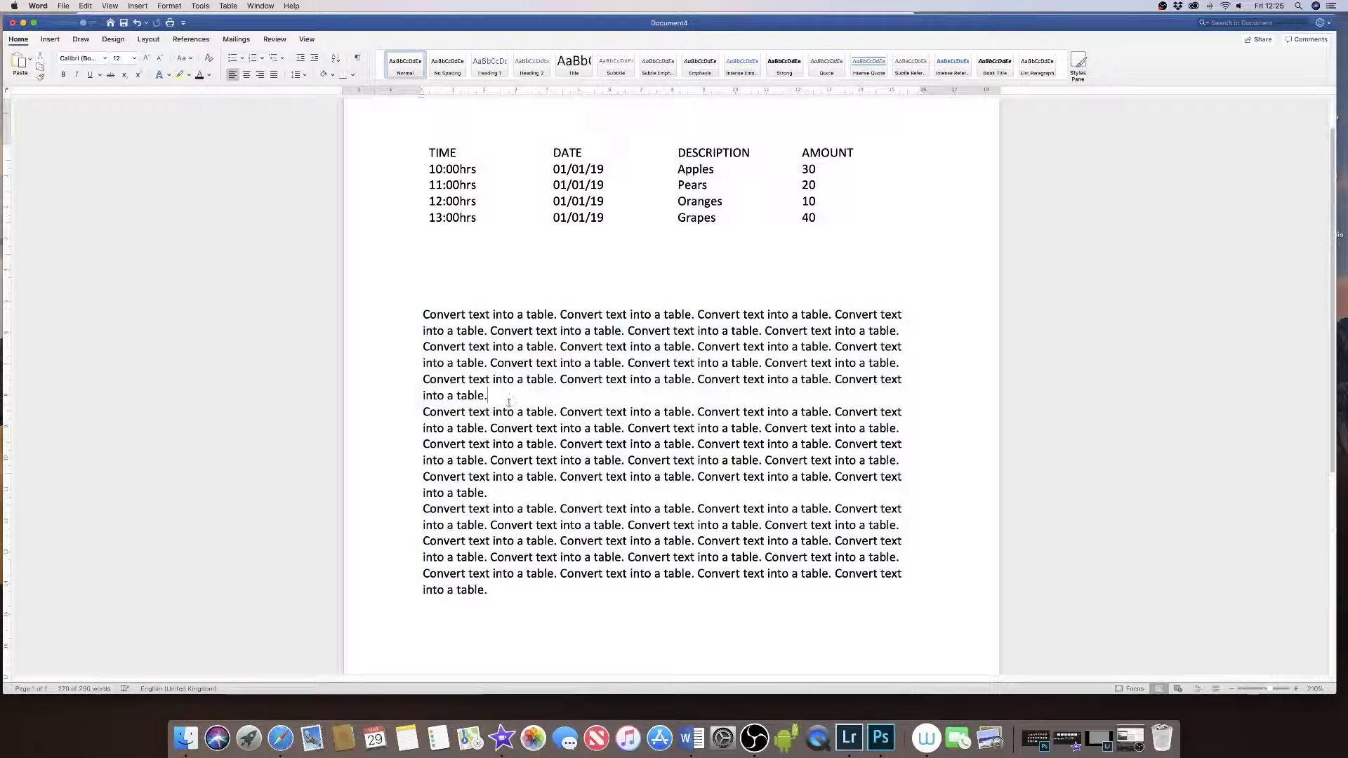
pyautogui.press('Return')
pyautogui.click(499, 510)
pyautogui.press('Return')
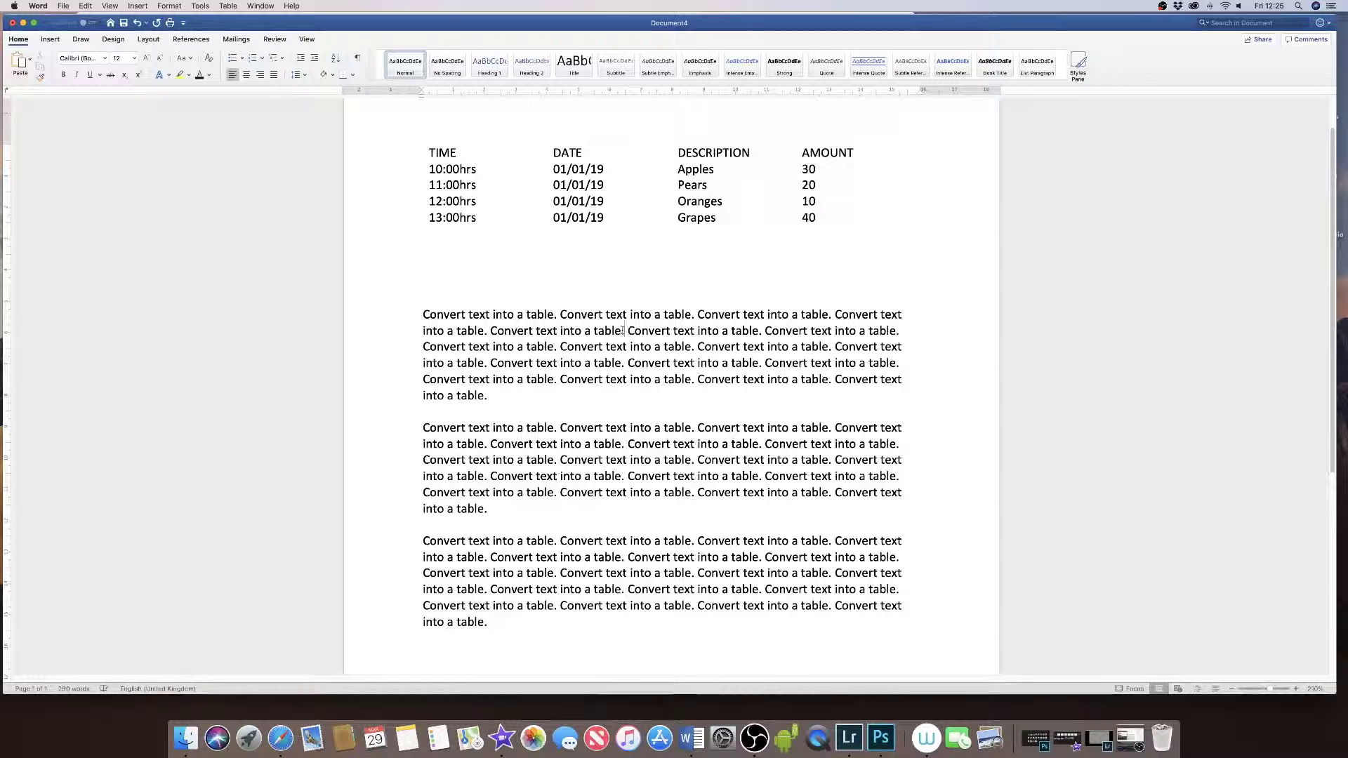
# Delete the space after the second 'table.' on line 2 of the first paragraph
pyautogui.moveTo(622, 330); pyautogui.dragTo(456, 316)
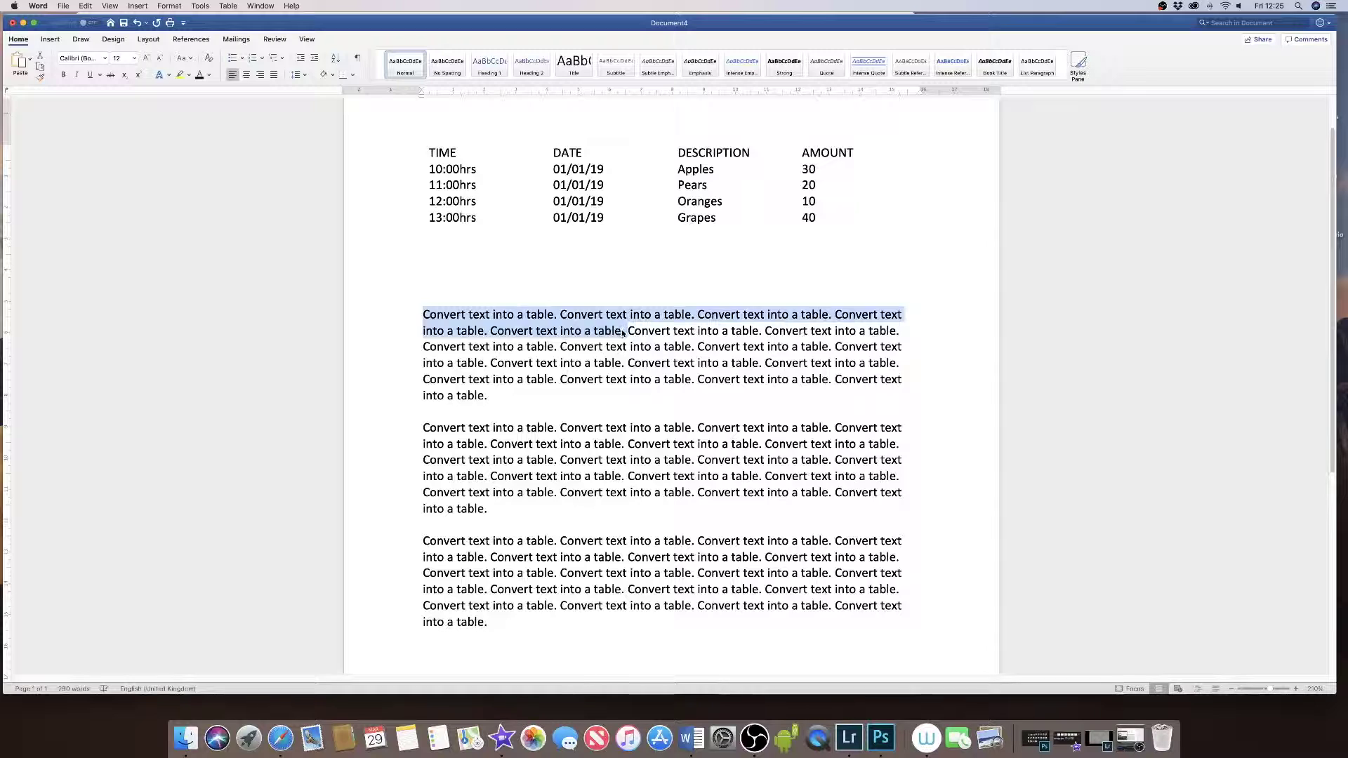
pyautogui.moveTo(697, 347); pyautogui.dragTo(631, 329)
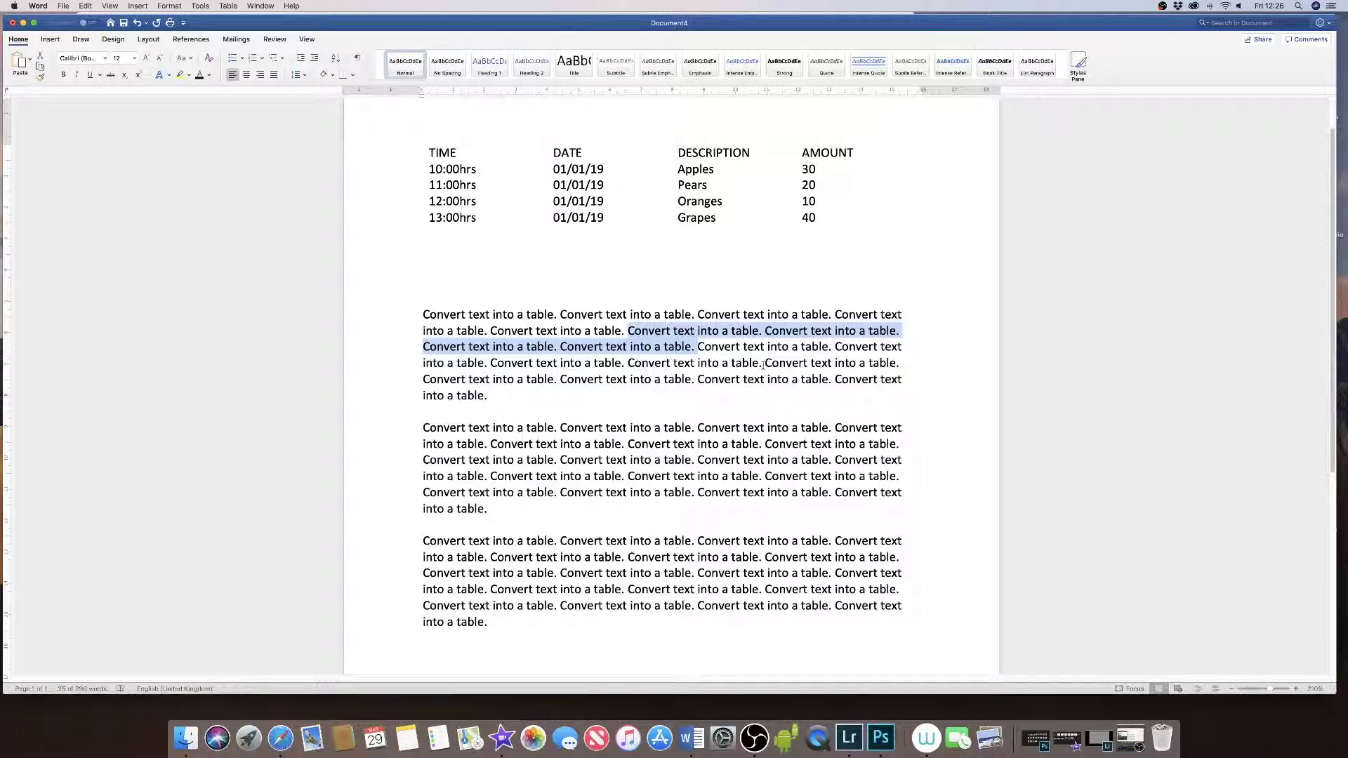
pyautogui.moveTo(762, 364); pyautogui.dragTo(704, 346)
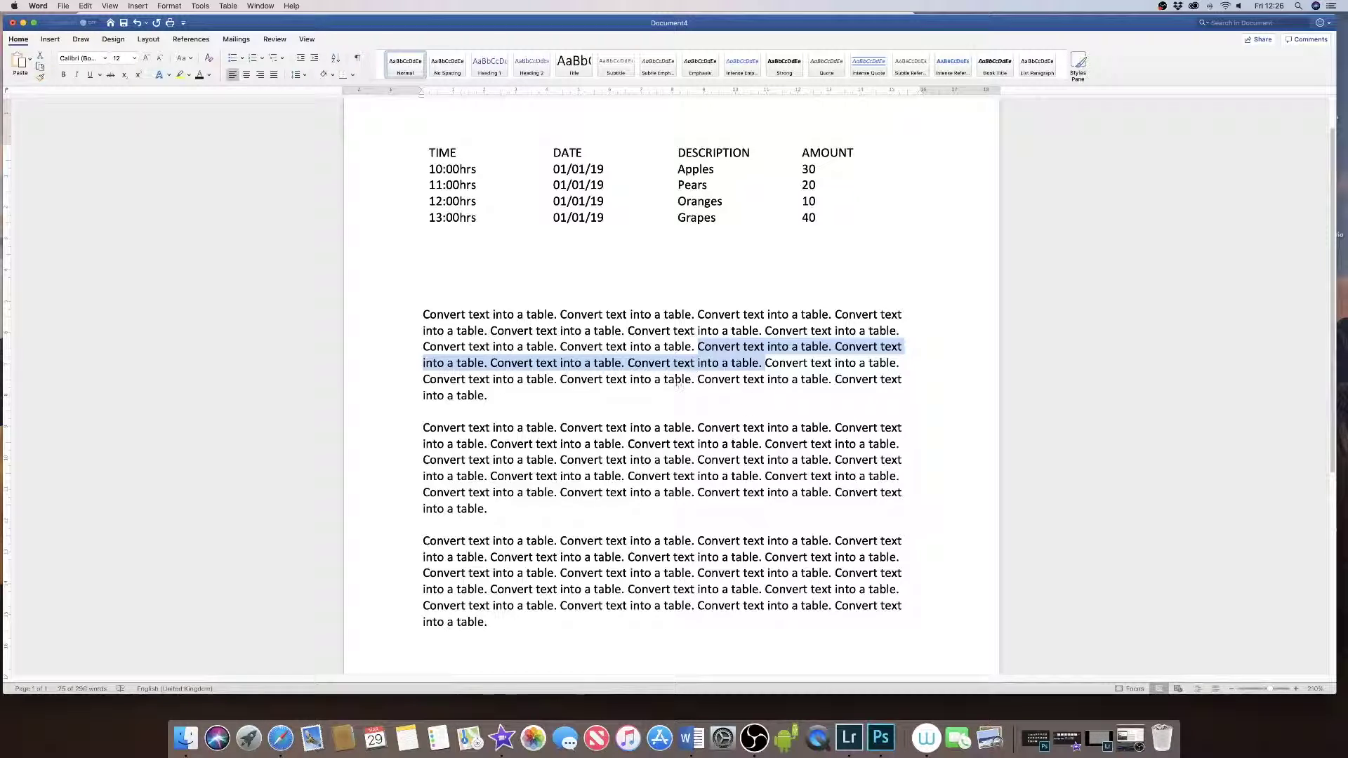
pyautogui.click(499, 395)
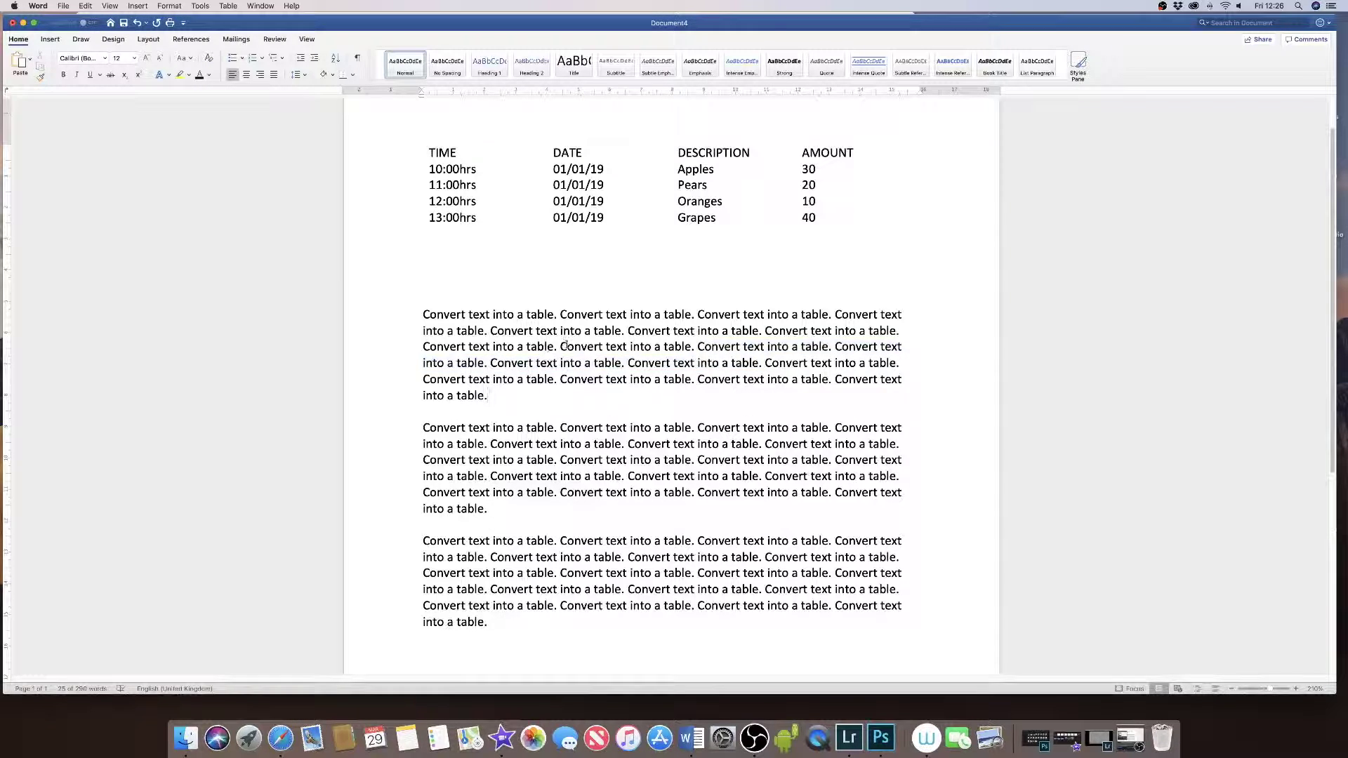
pyautogui.click(489, 331)
pyautogui.press('BackSpace')
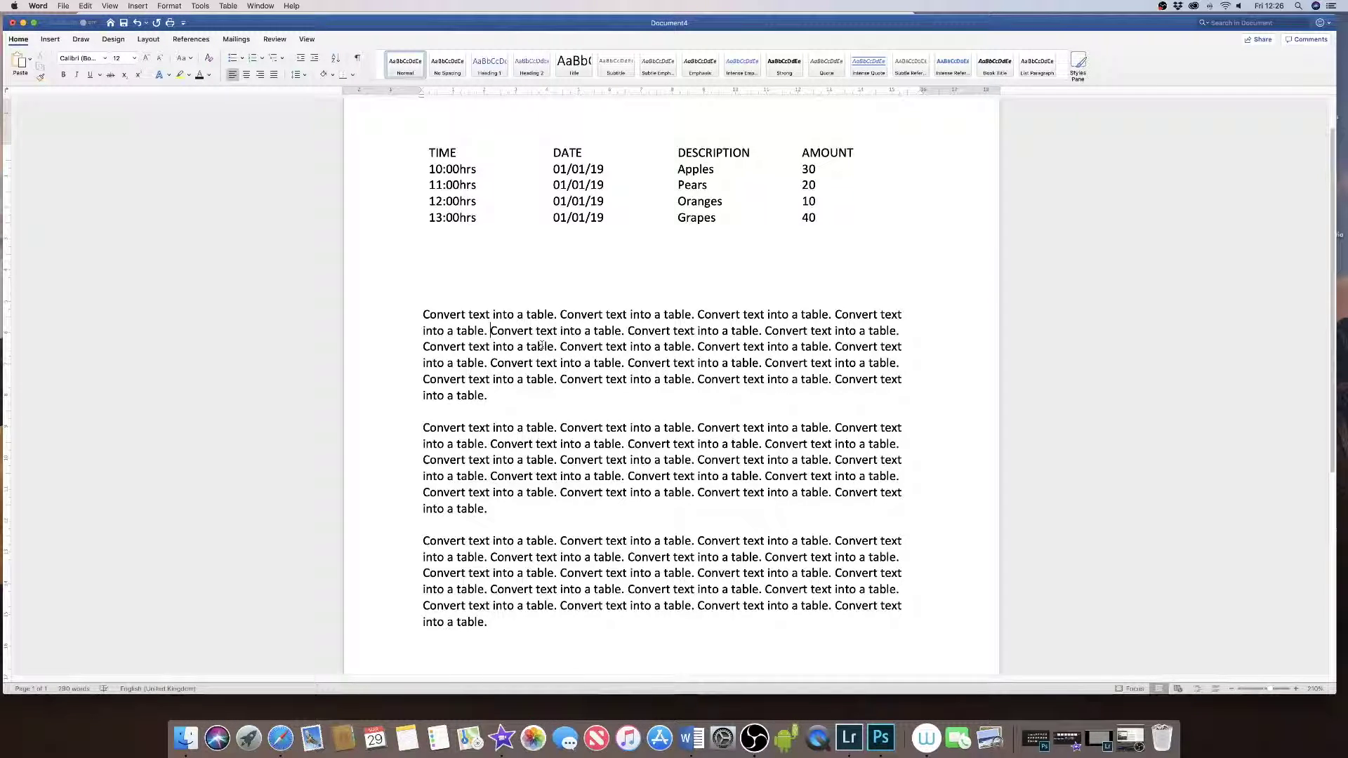
# Type * after the 'table.' endings on lines 2, 3 and 4, then select the whole first paragraph
pyautogui.write('*')
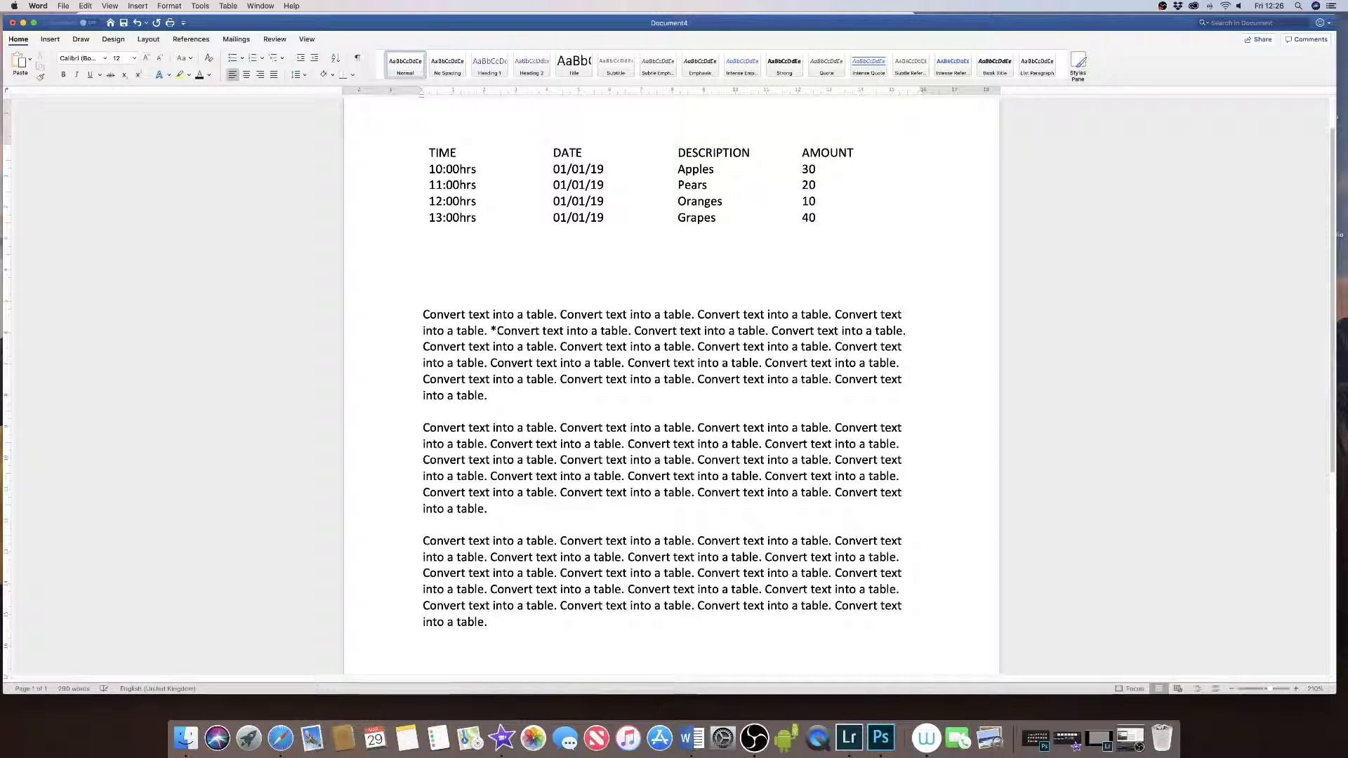
pyautogui.press('BackSpace')
pyautogui.press('BackSpace')
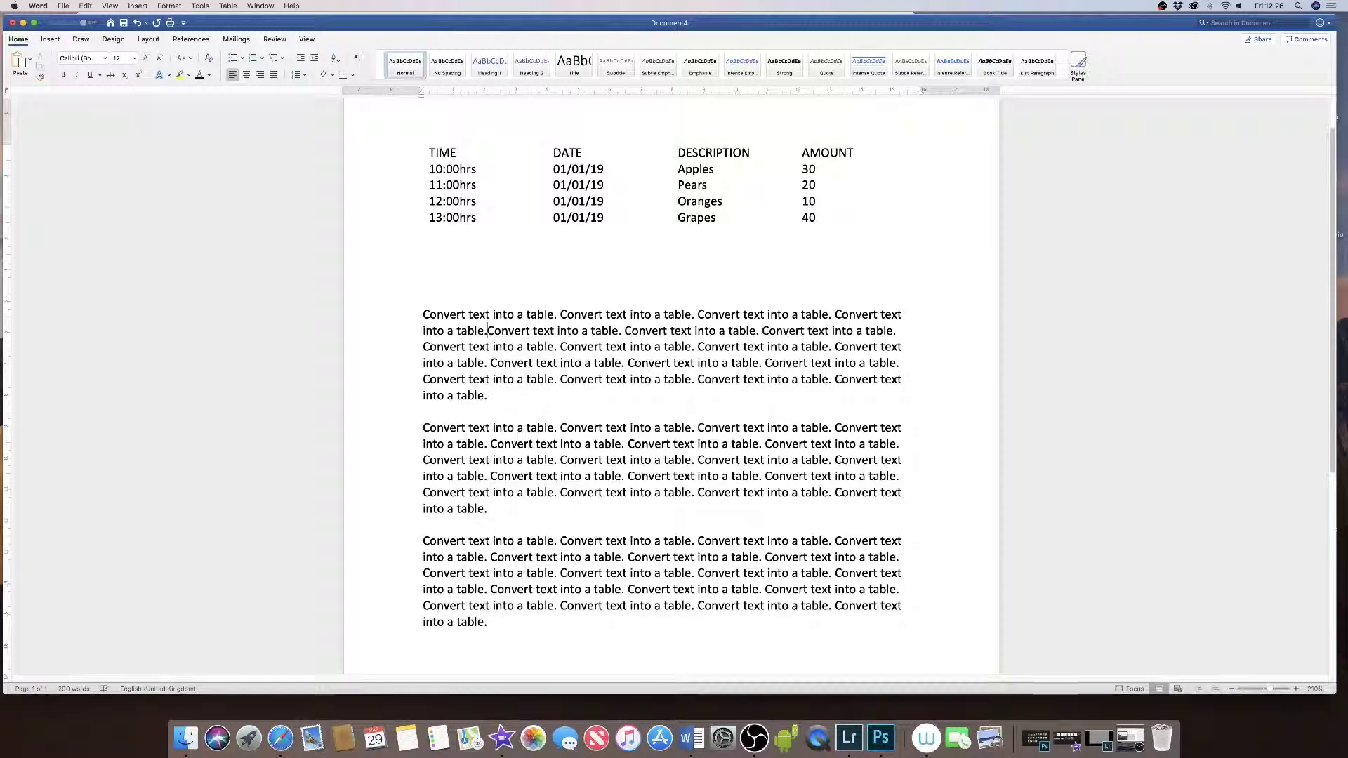
pyautogui.write('*')
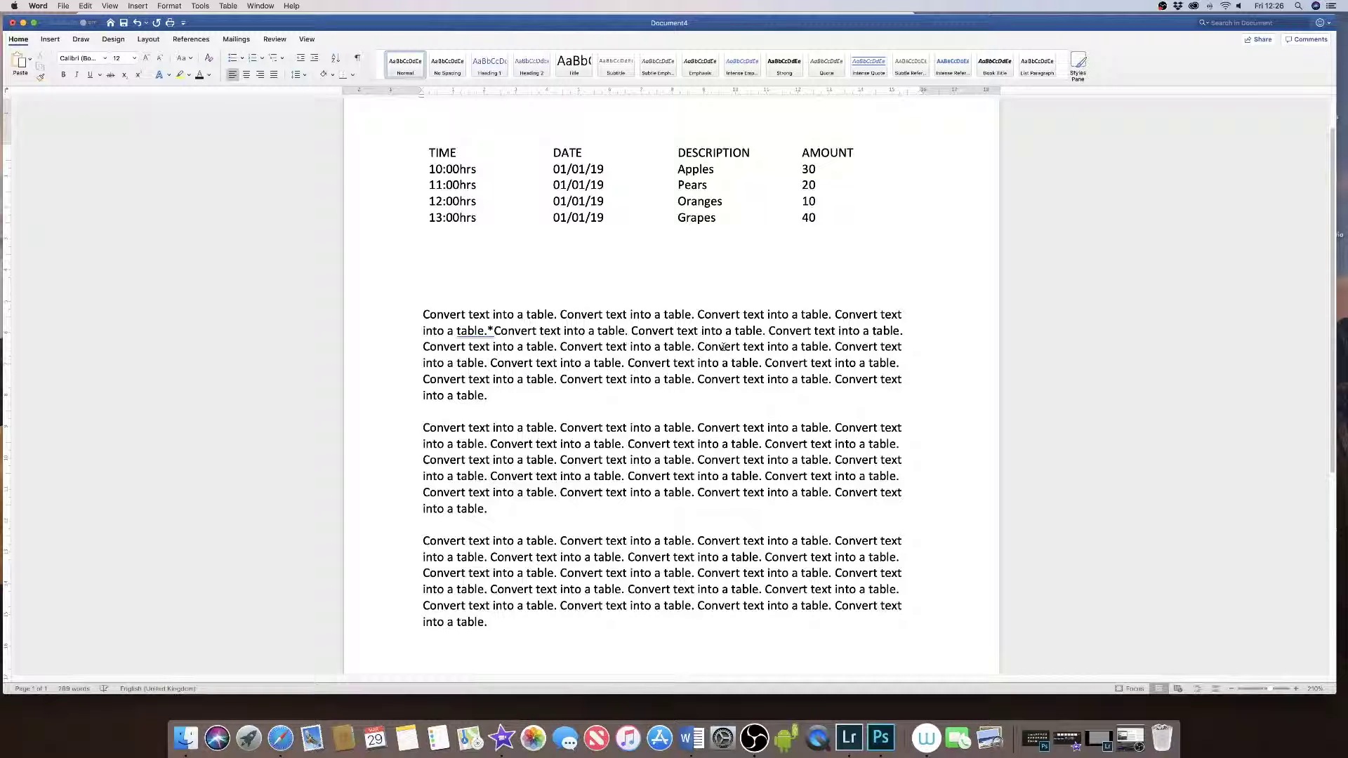
pyautogui.write('*')
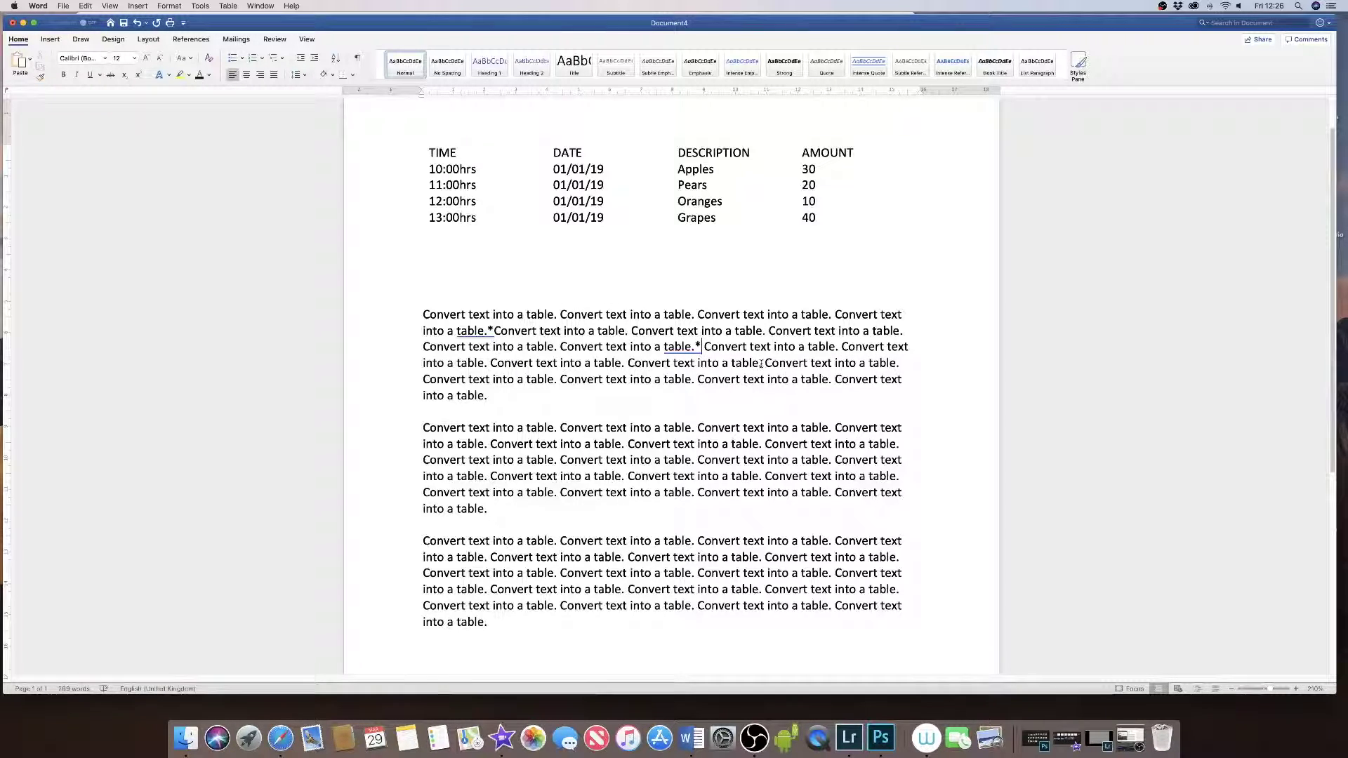
pyautogui.click(761, 363)
pyautogui.write('*')
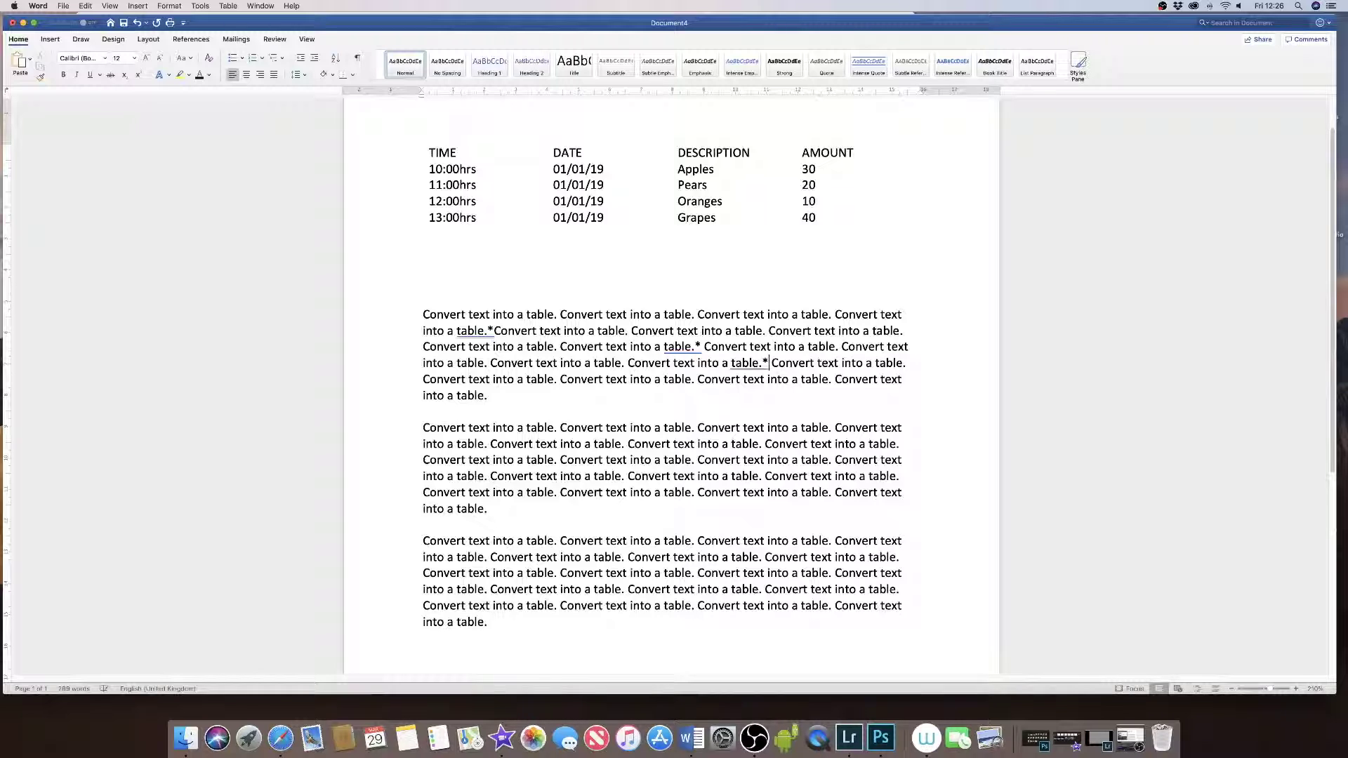
pyautogui.moveTo(490, 395); pyautogui.dragTo(423, 314)
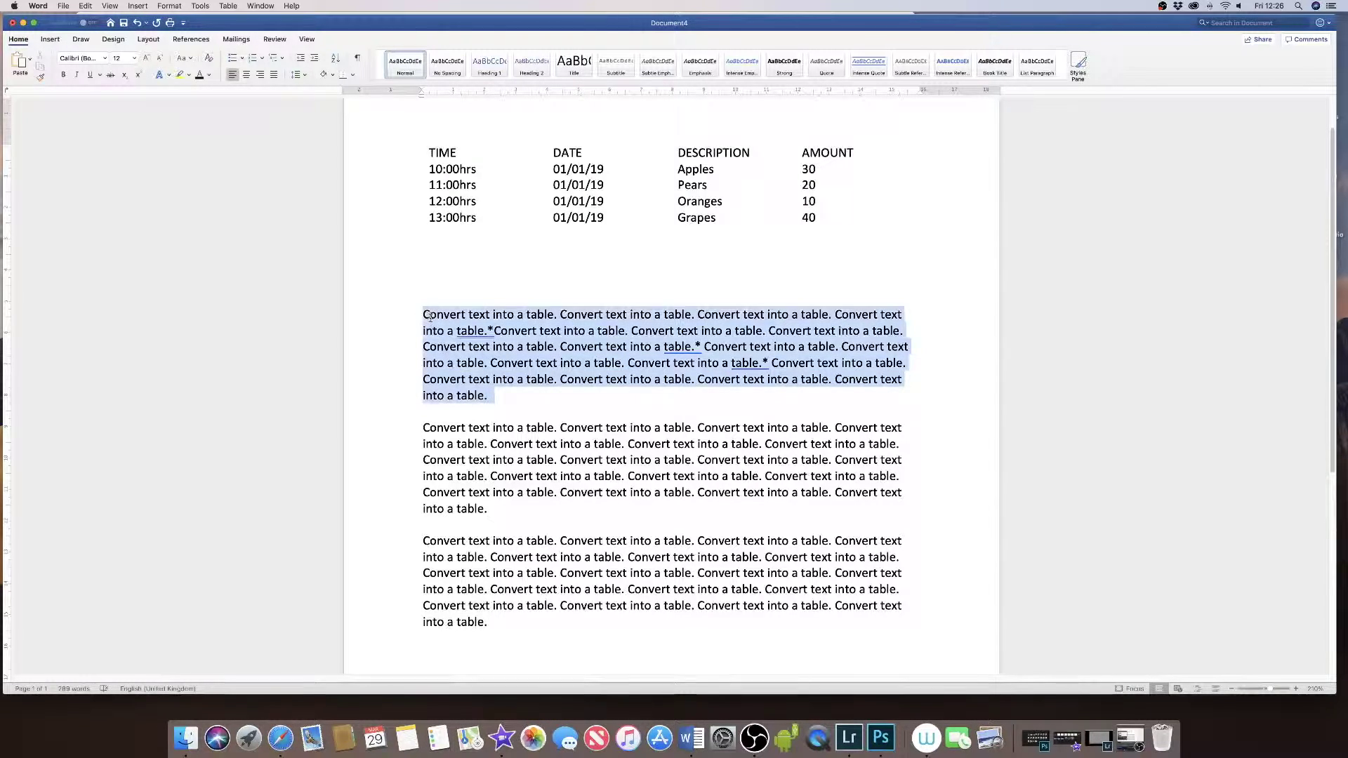
# In Insert > Table > Convert Text to Table, set 1 column and separate text at Other: *
pyautogui.click(55, 41)
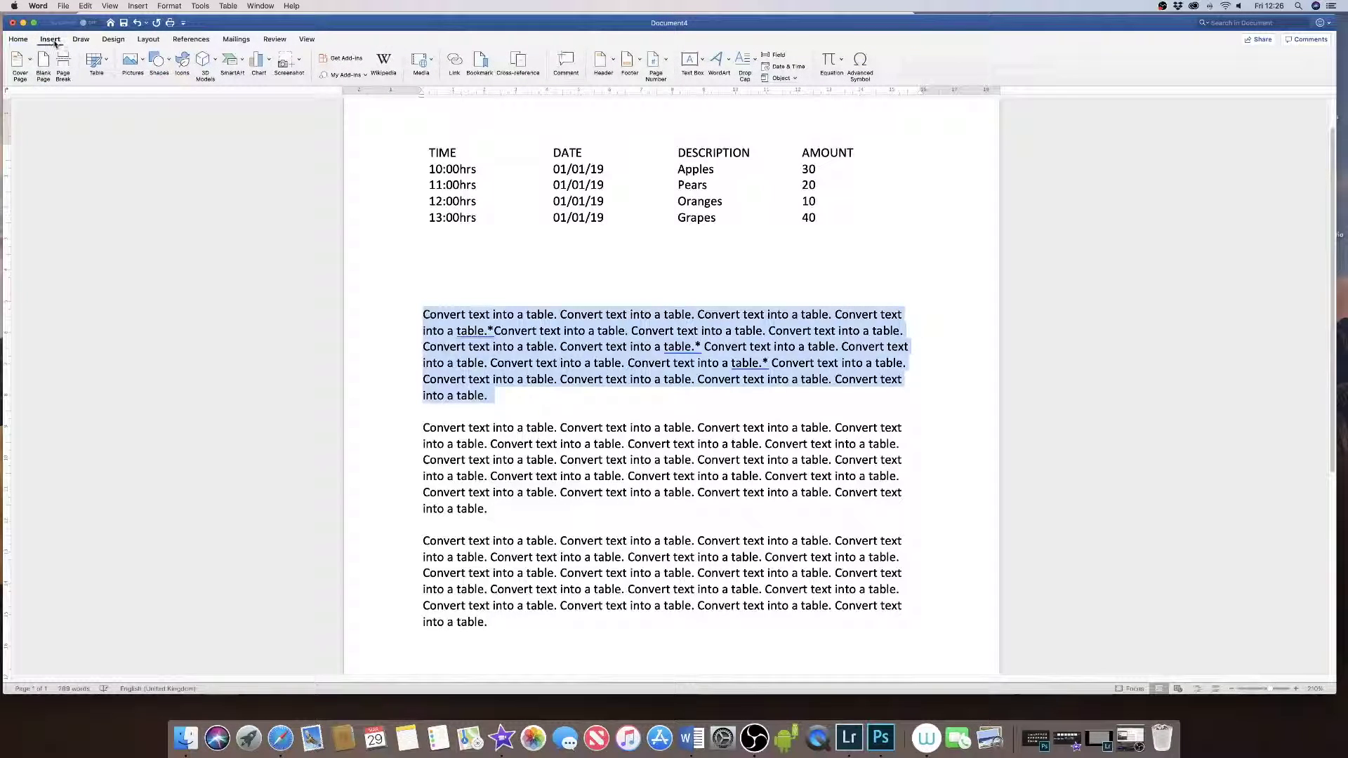
pyautogui.click(107, 62)
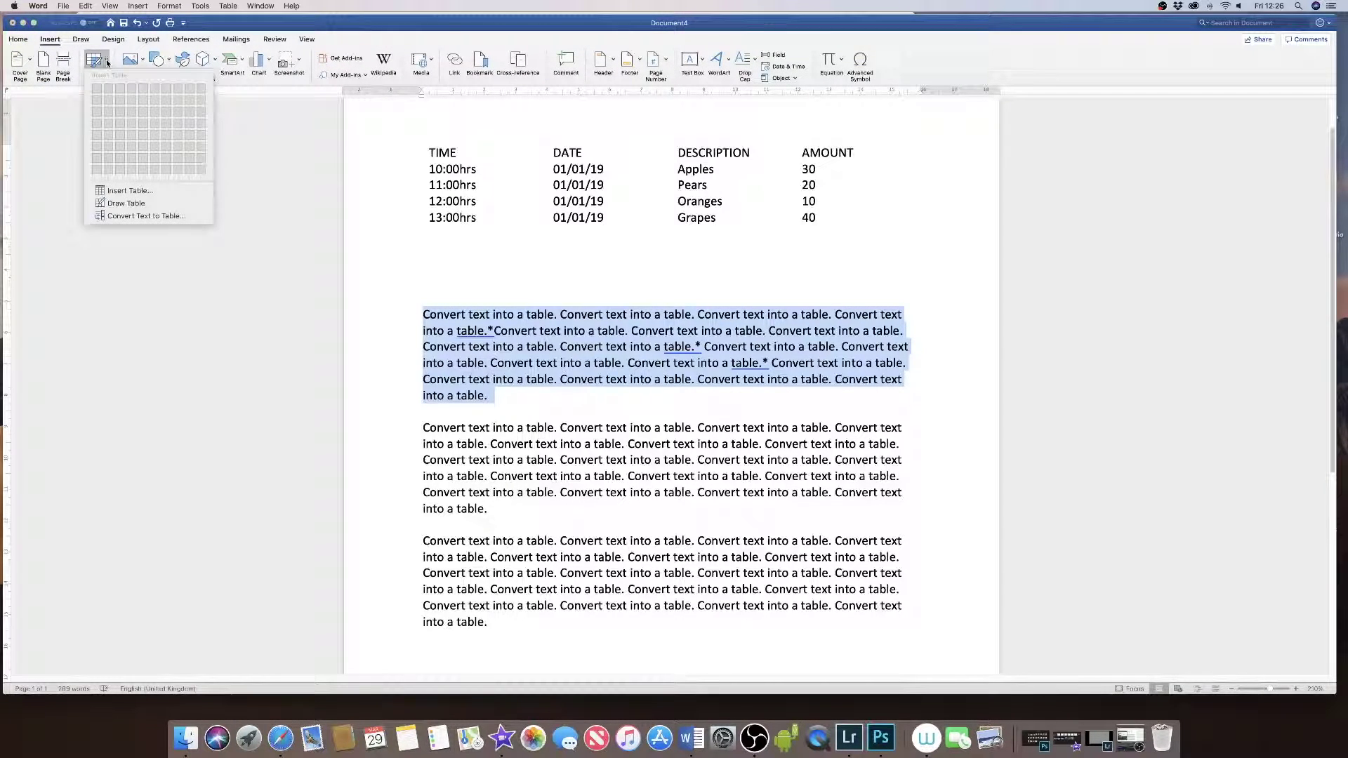
pyautogui.click(137, 216)
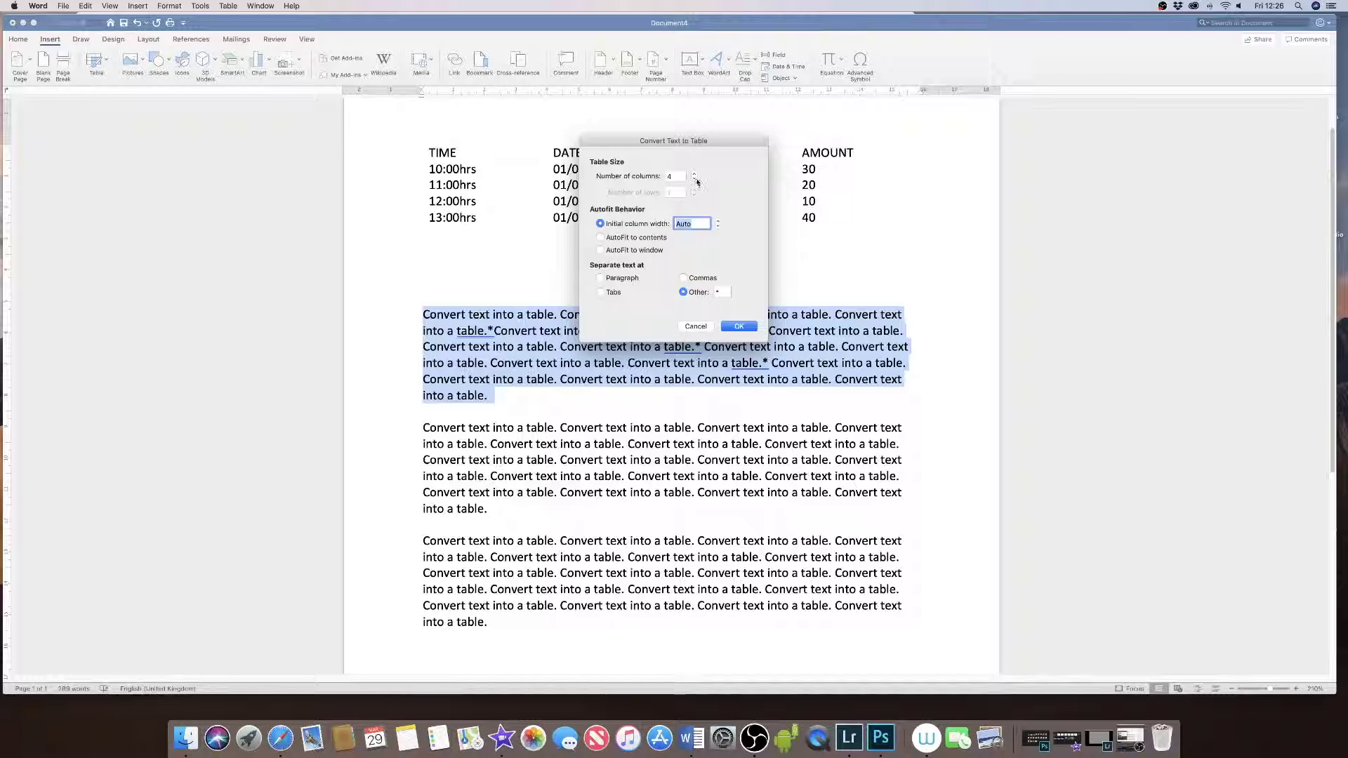
pyautogui.click(694, 181)
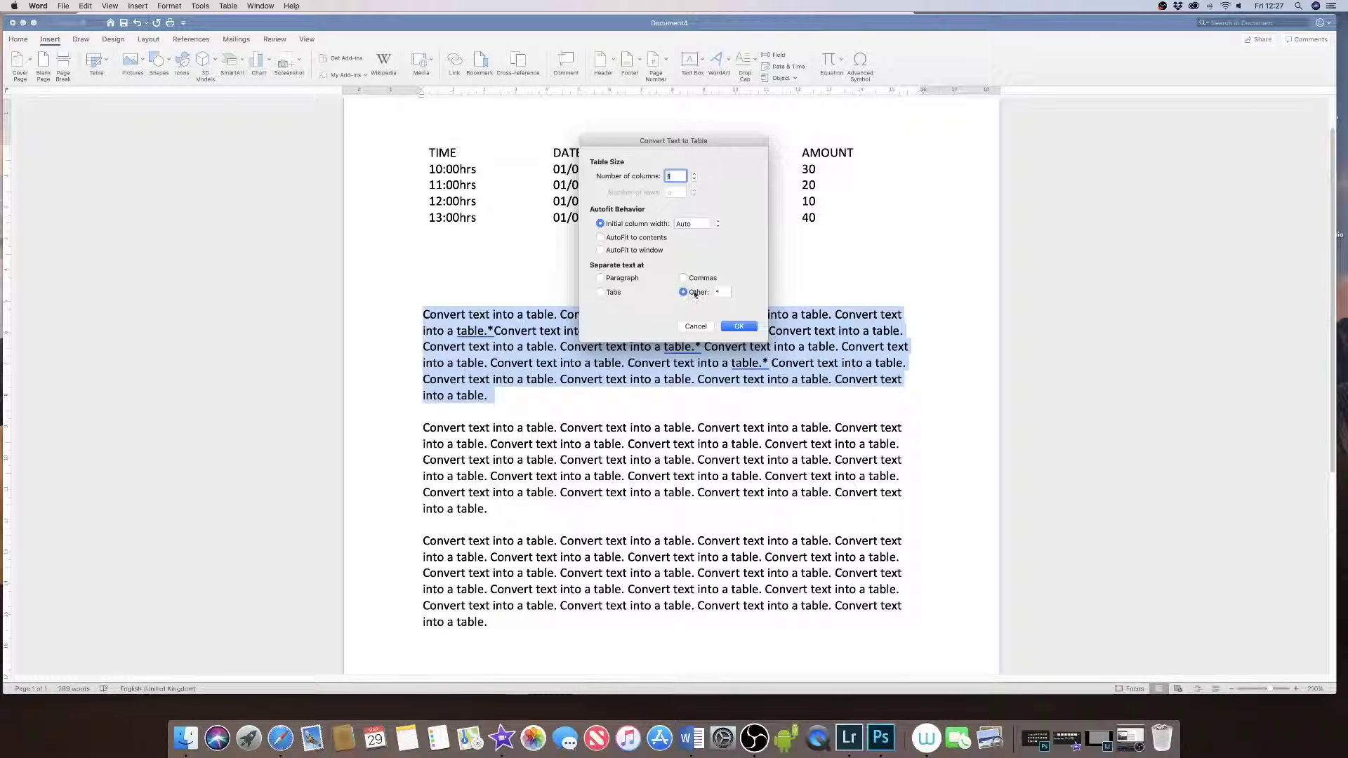
pyautogui.click(722, 292)
# Confirm the conversion into a four-row, one-column table and deselect it
pyautogui.click(737, 327)
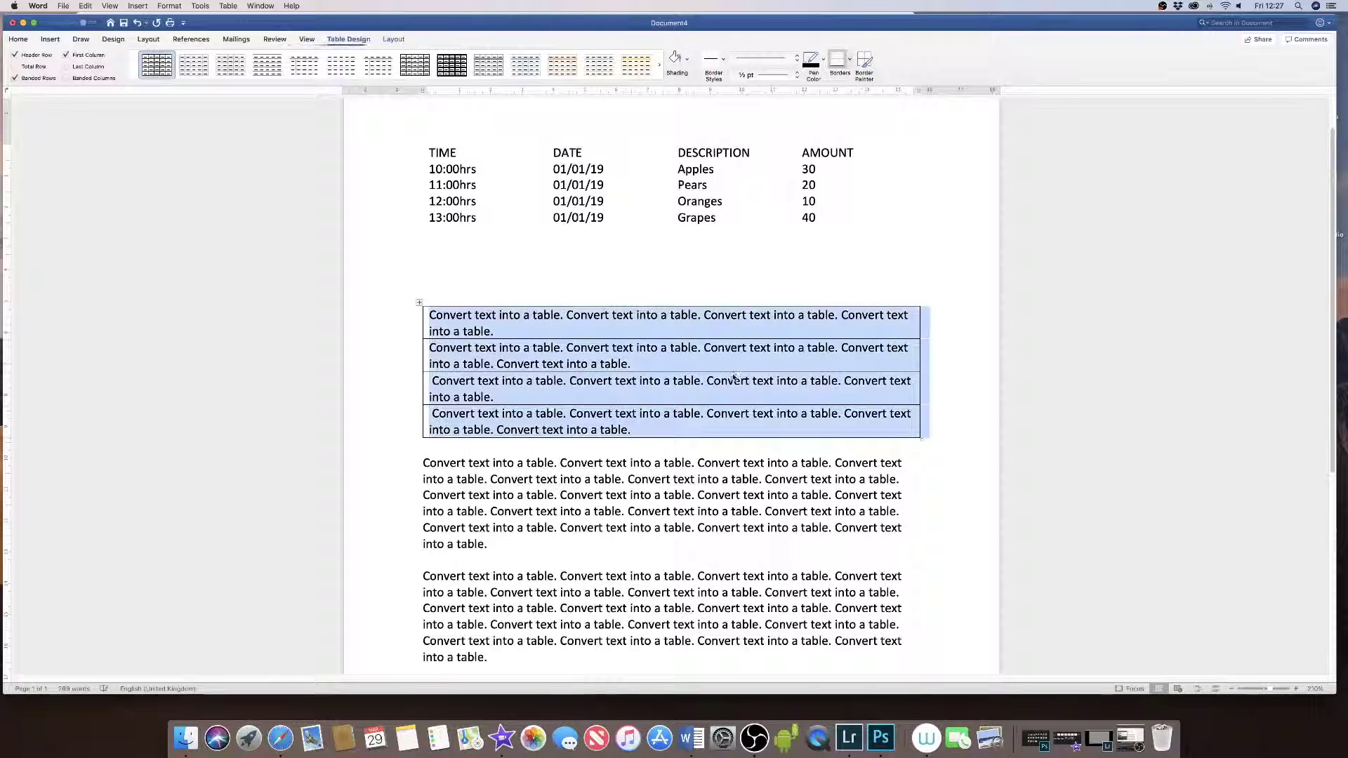
pyautogui.click(536, 394)
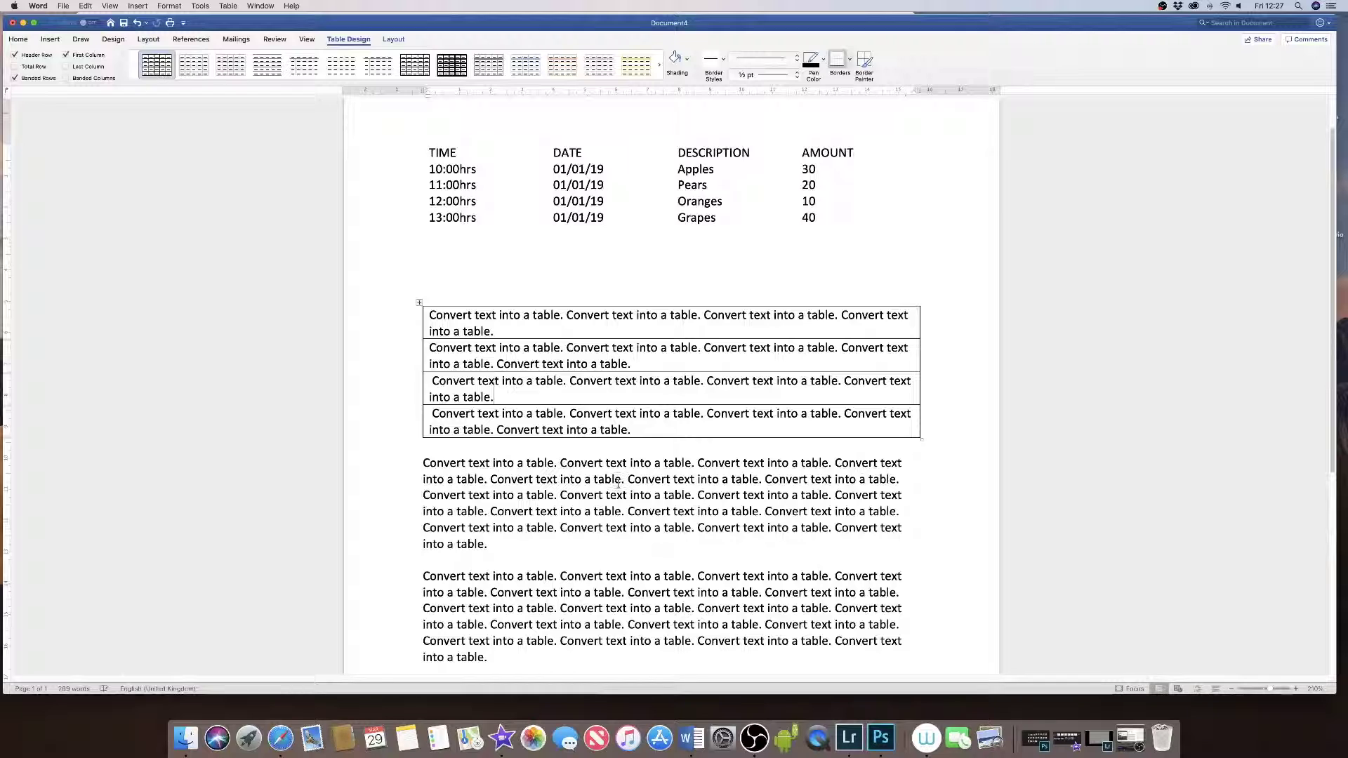